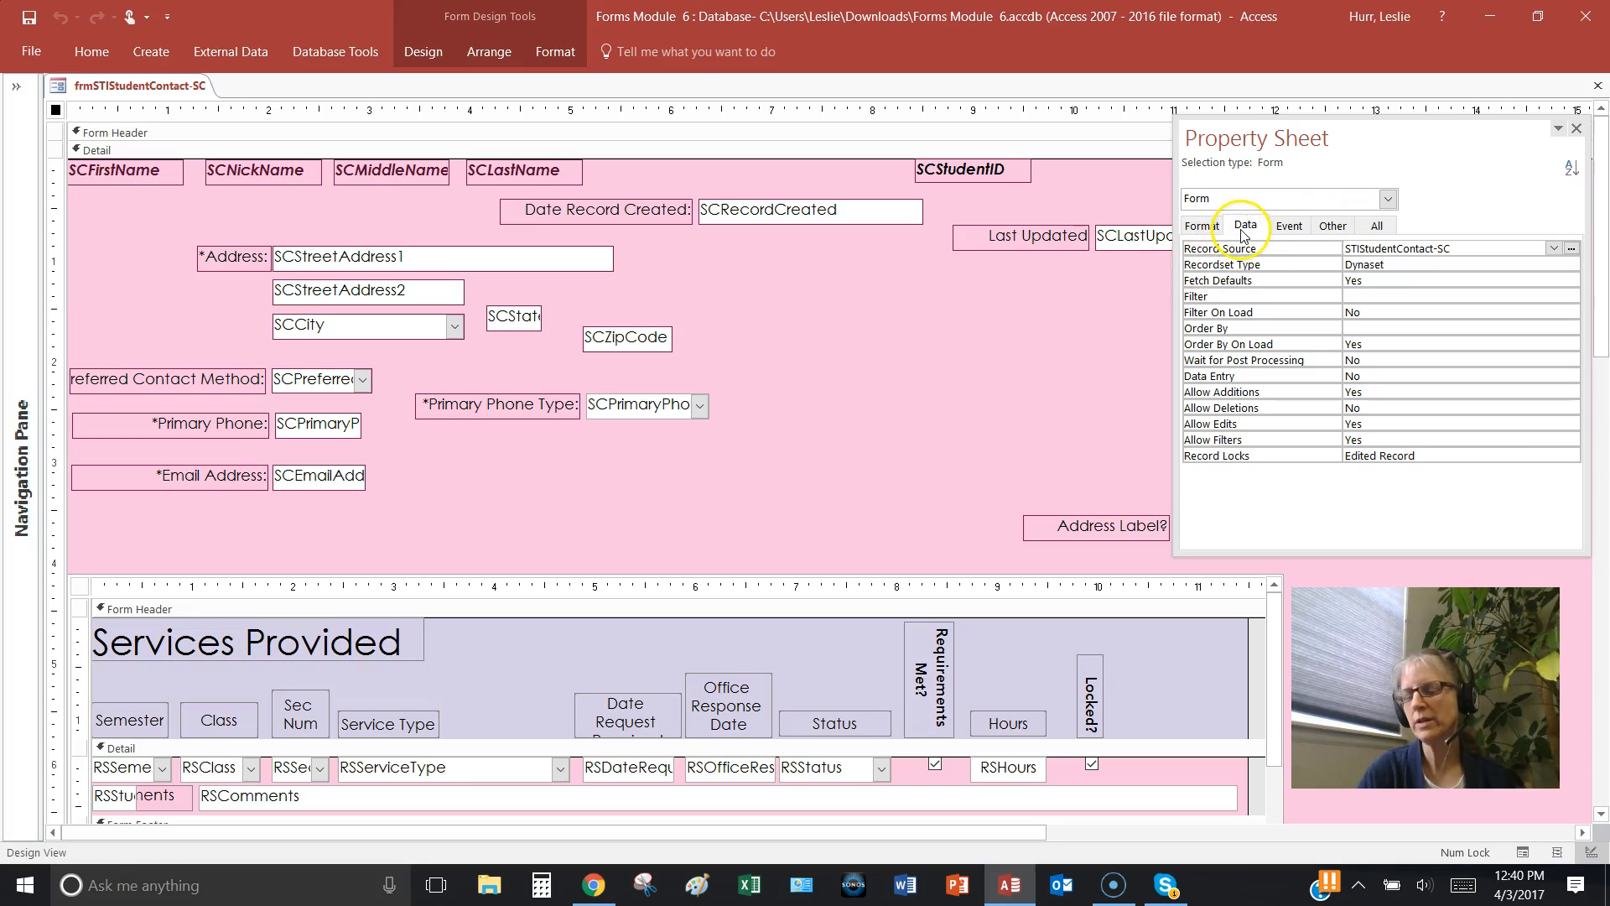
Build a query from the form's Record Source property, based on the STIStudentContact-SC table.
{"action": "left_click", "coordinate": [1366, 232]}
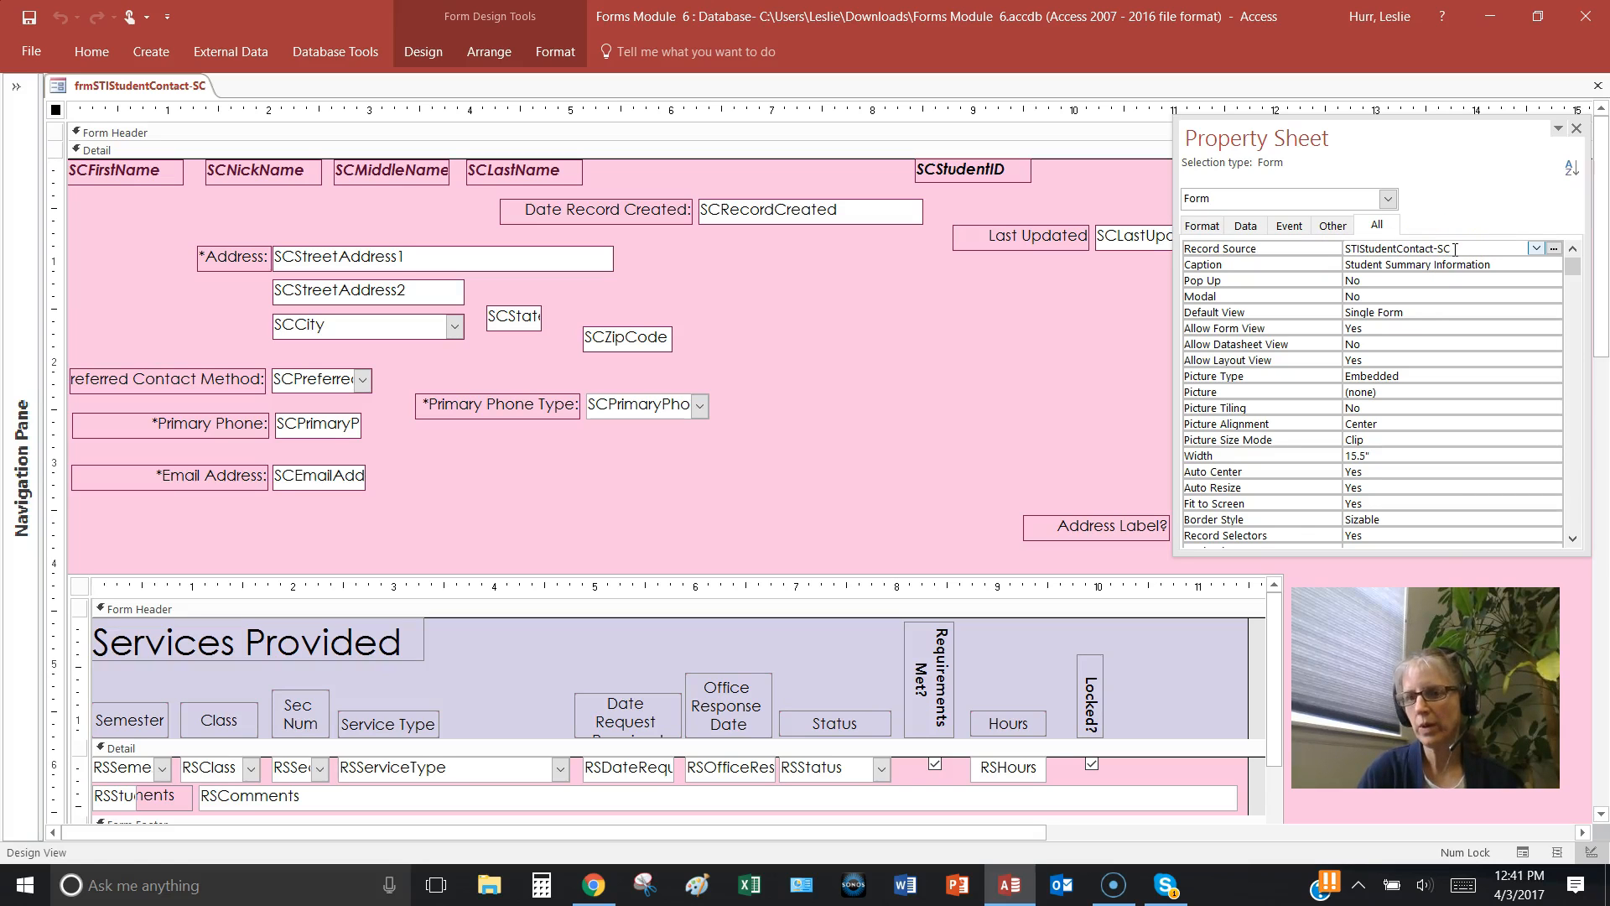
{"action": "left_click_drag", "start_coordinate": [1455, 249], "coordinate": [1342, 248]}
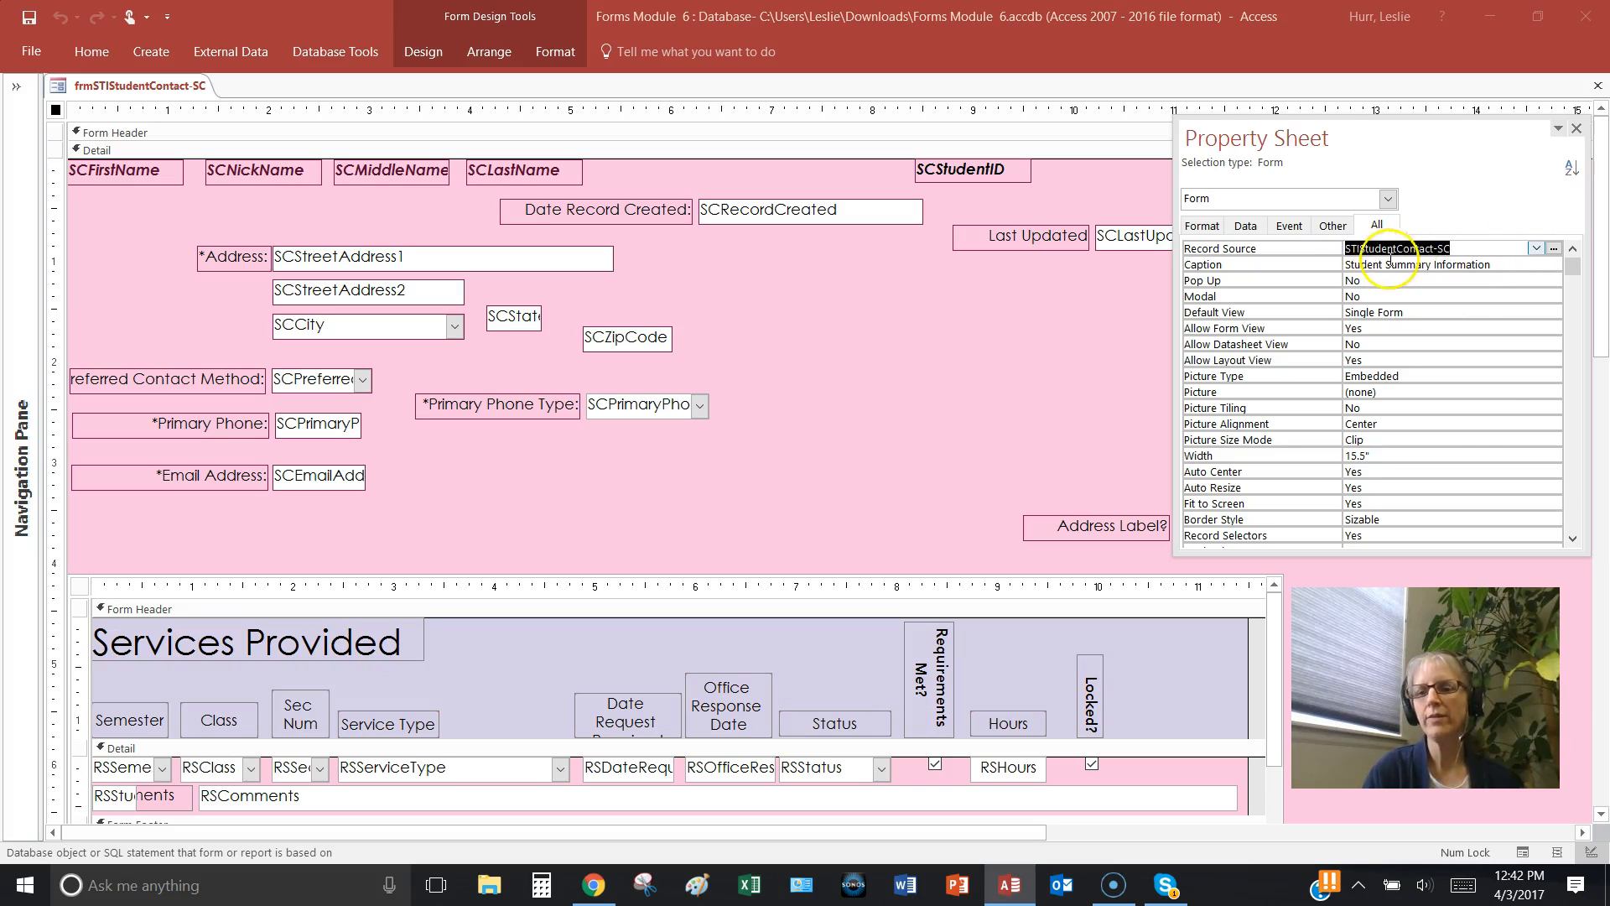
{"action": "left_click", "coordinate": [1553, 250]}
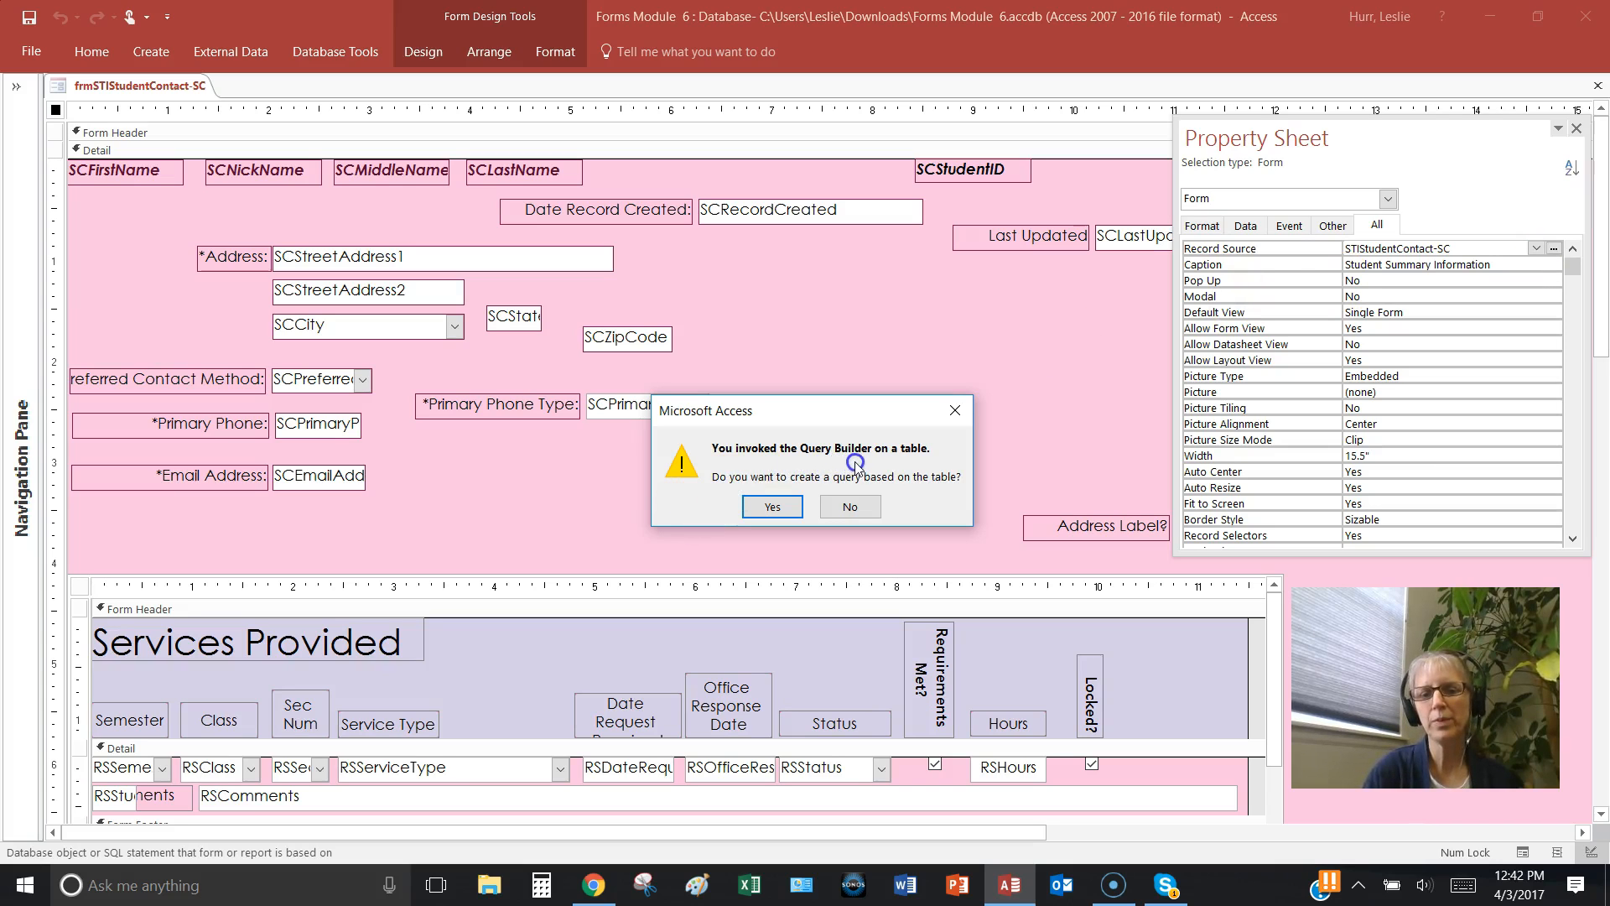
{"action": "left_click", "coordinate": [763, 506]}
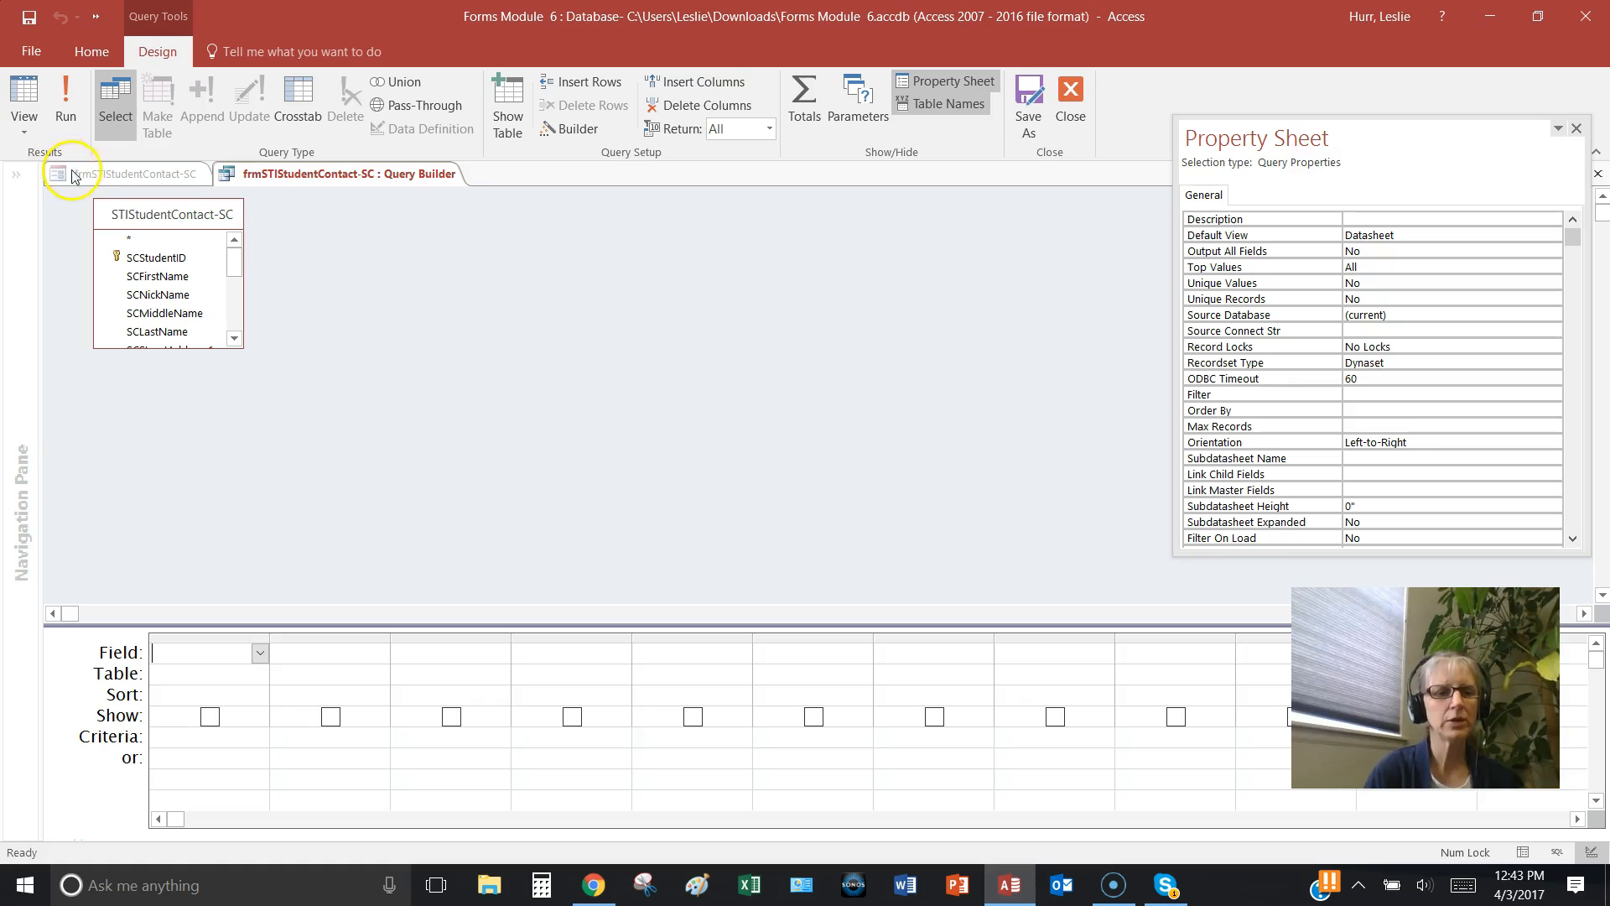
Add all fields (*) of STIStudentContact-SC to the query grid, followed by SCLastName and SCFirstName.
{"action": "double_click", "coordinate": [129, 241]}
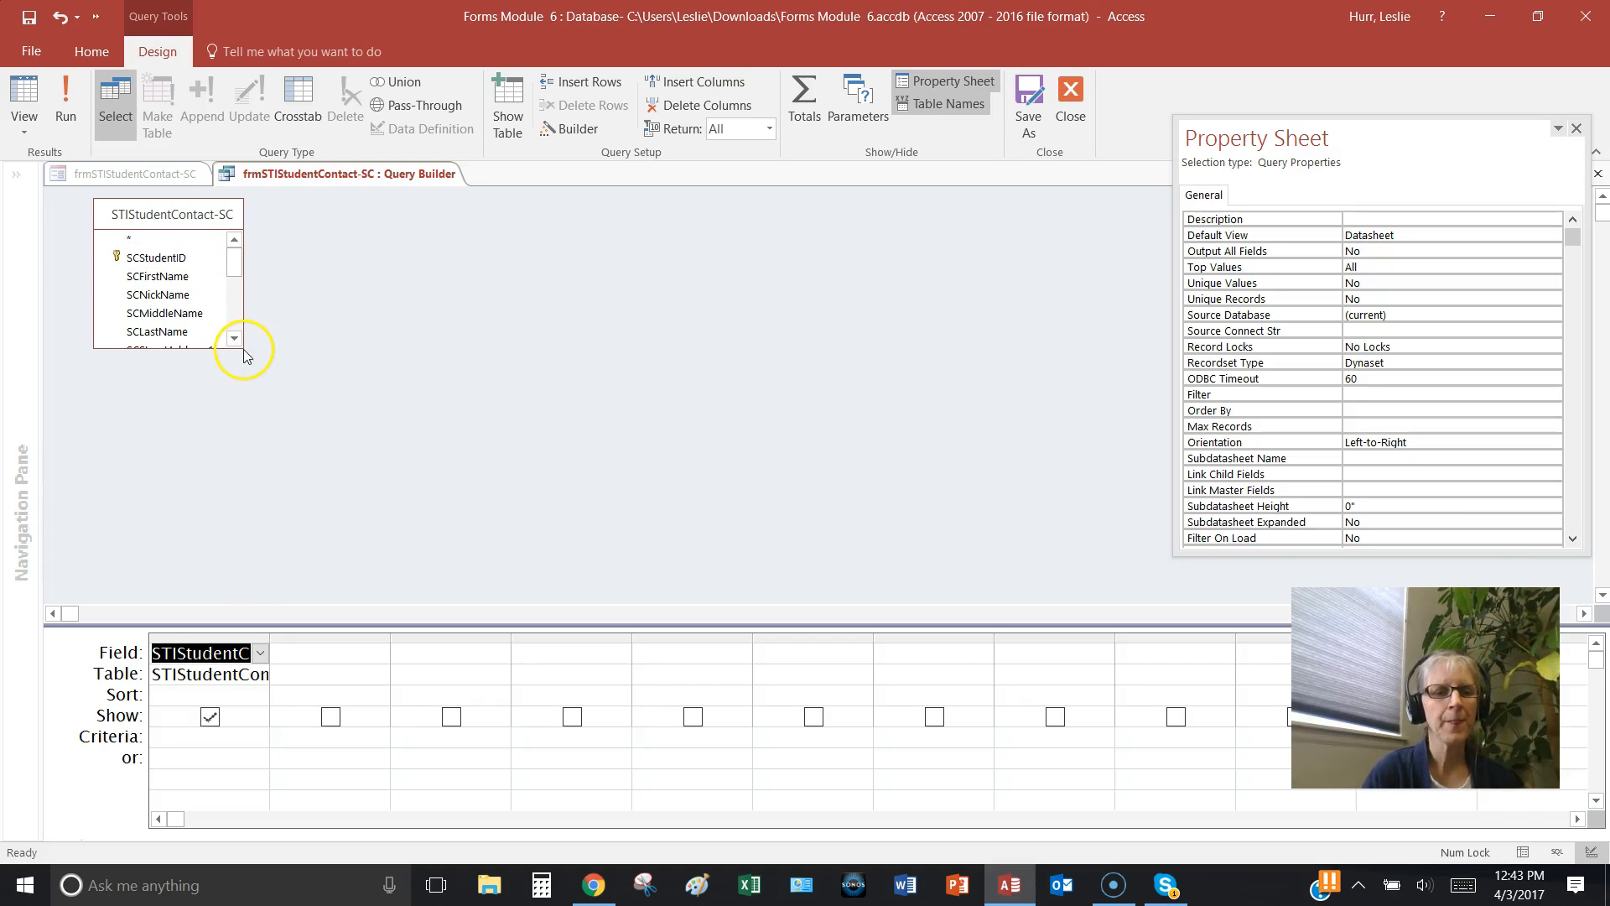
{"action": "left_click_drag", "start_coordinate": [243, 347], "coordinate": [283, 426]}
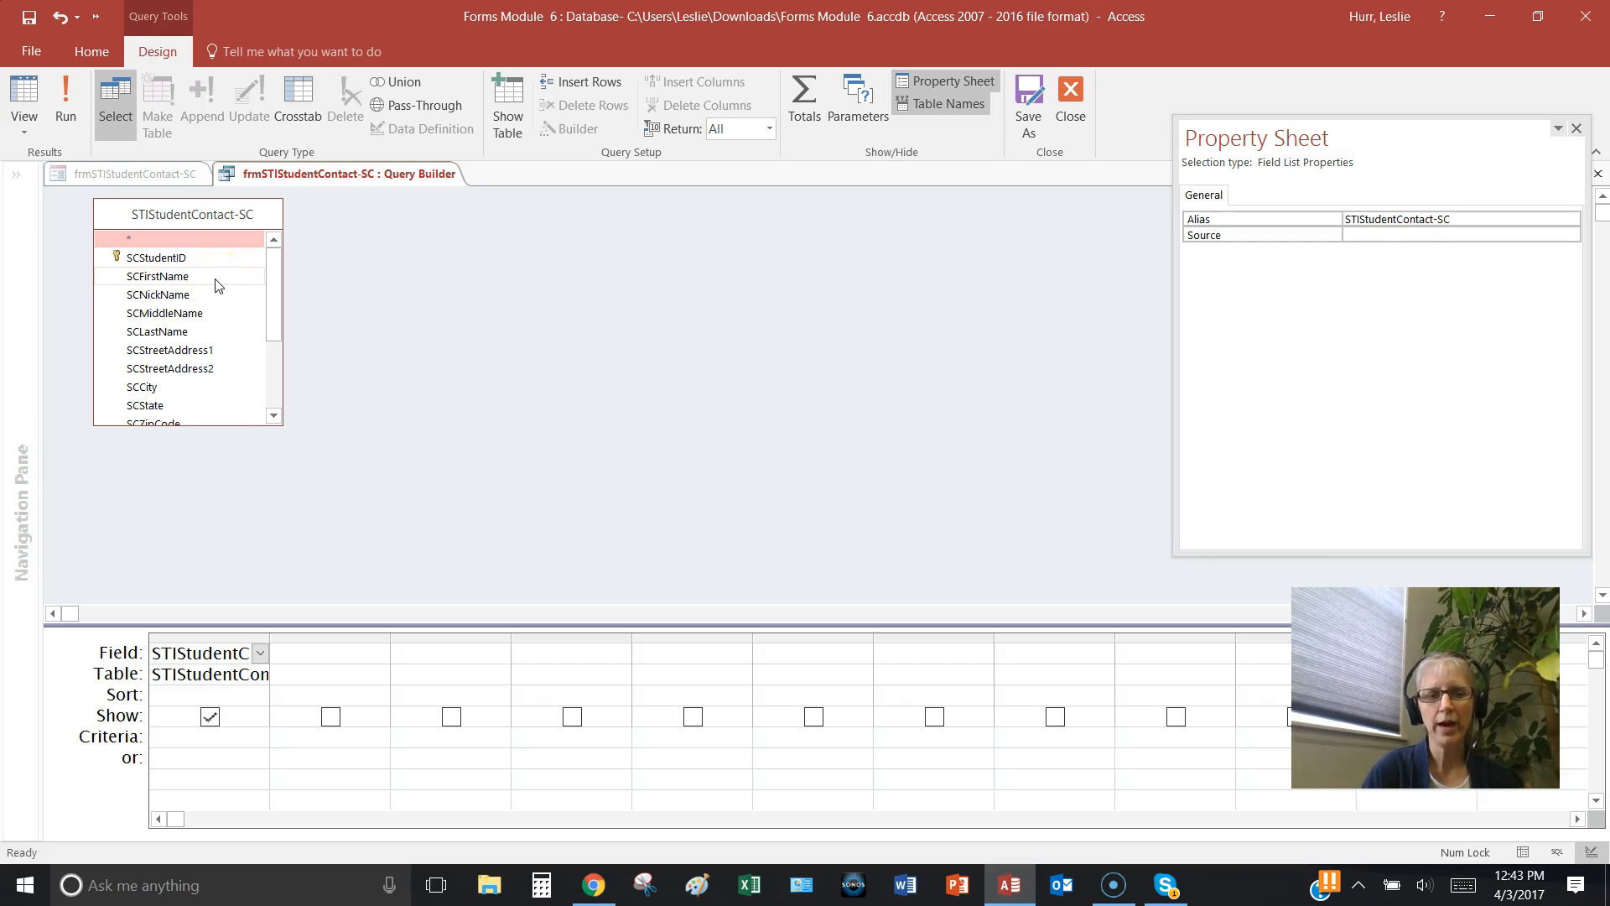
{"action": "left_click", "coordinate": [212, 329]}
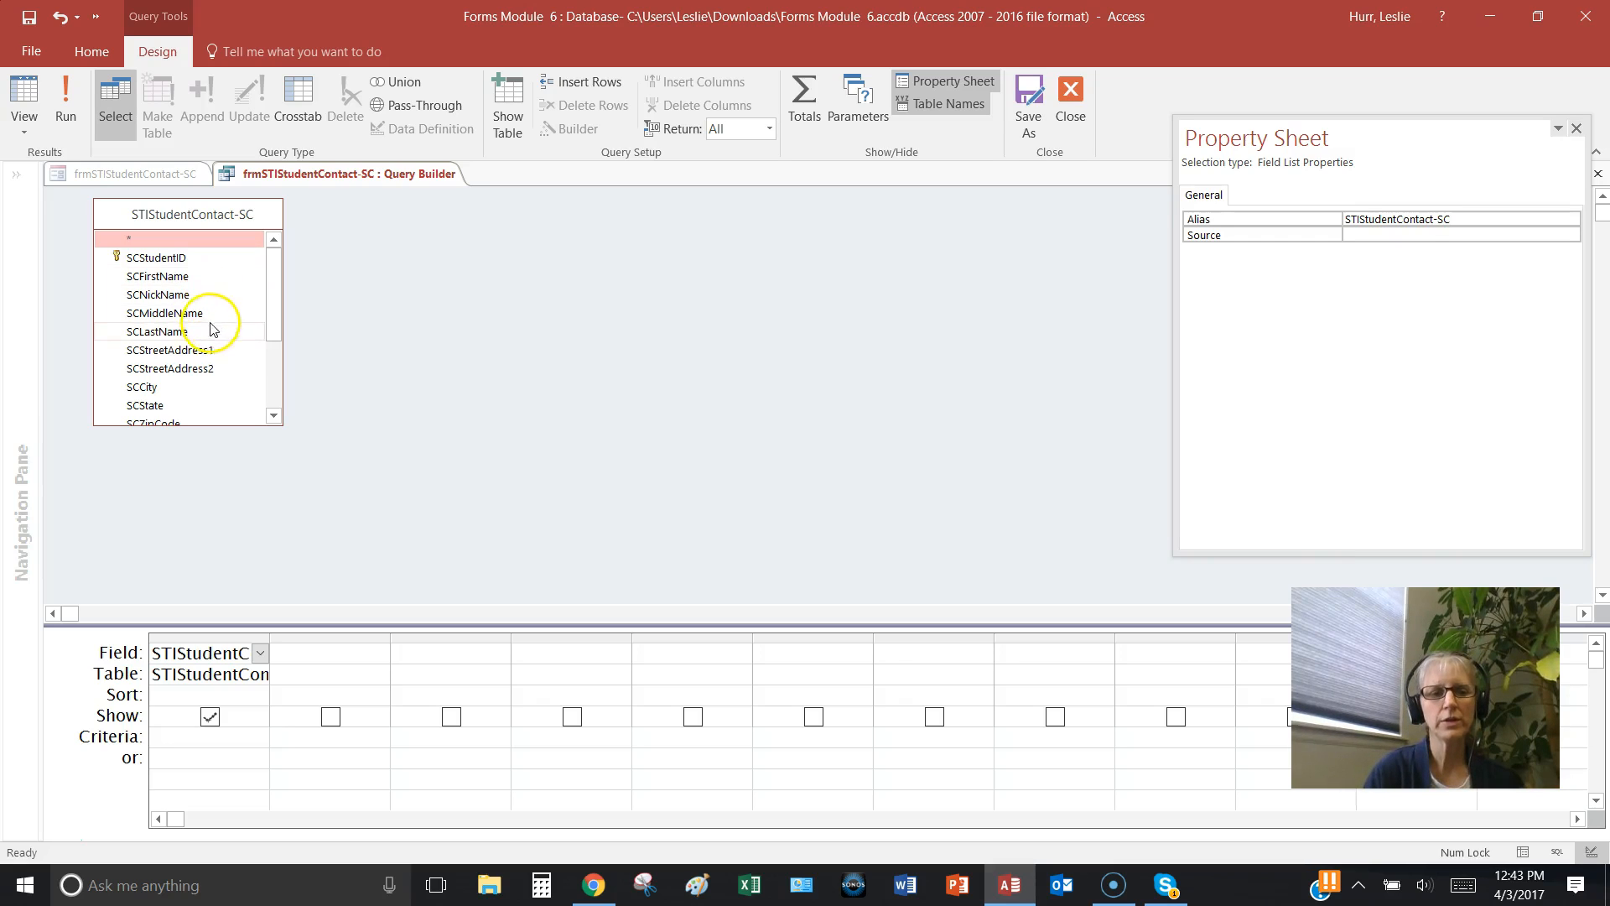
{"action": "double_click", "coordinate": [211, 334]}
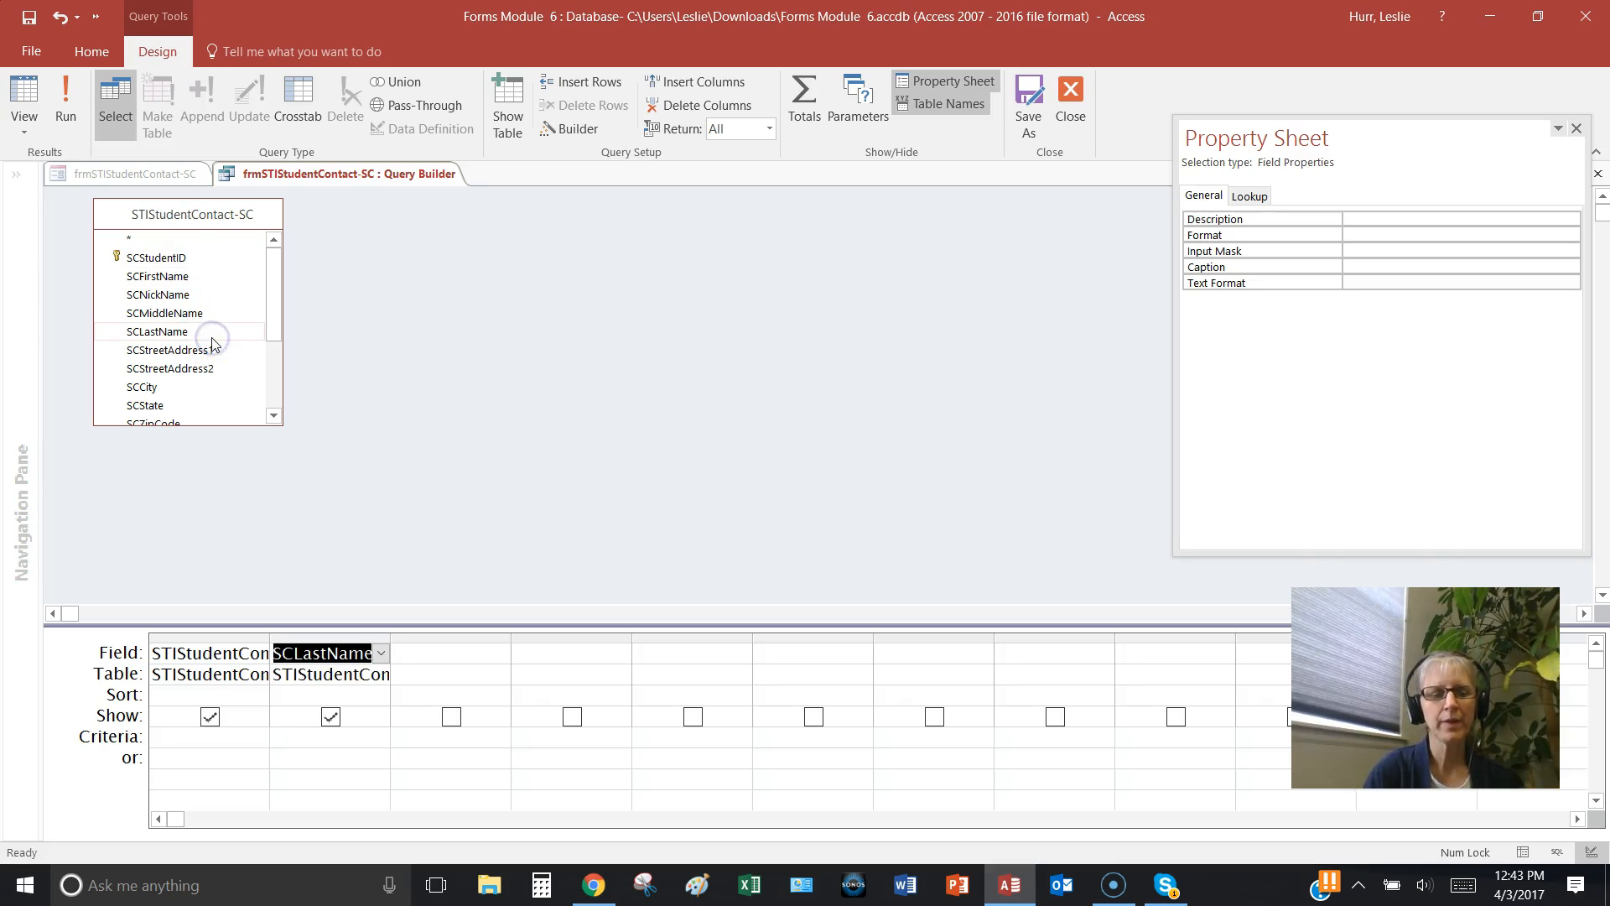
{"action": "left_click", "coordinate": [201, 279]}
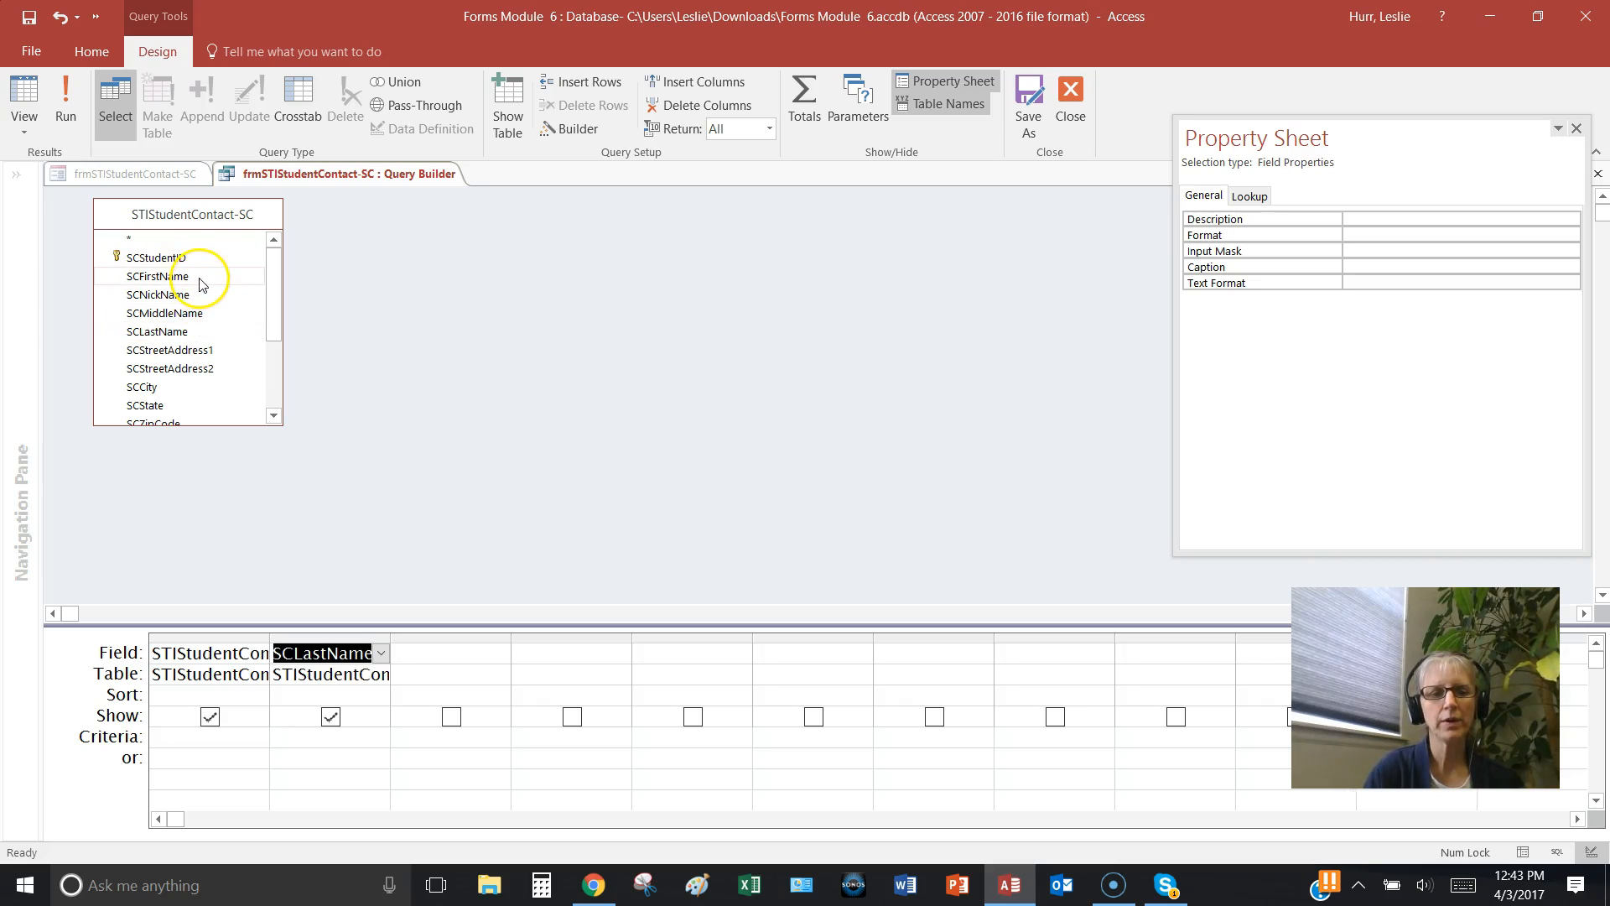
{"action": "double_click", "coordinate": [202, 278]}
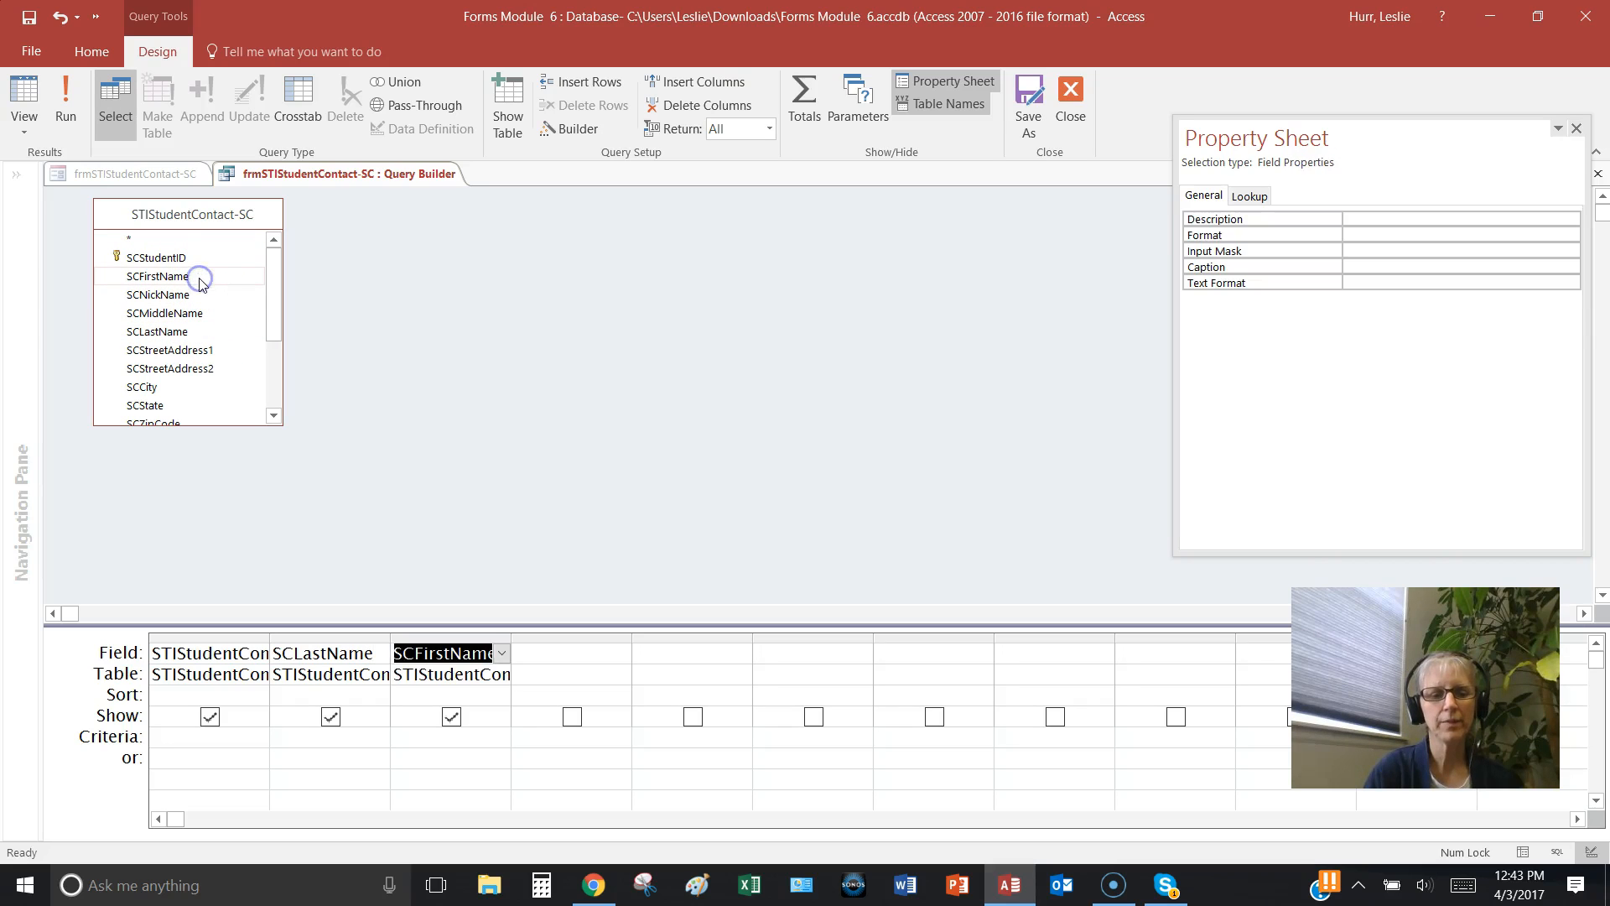
Set the sort order of both SCLastName and SCFirstName to Ascending.
{"action": "left_click", "coordinate": [374, 698]}
{"action": "left_click", "coordinate": [379, 696]}
{"action": "left_click", "coordinate": [364, 718]}
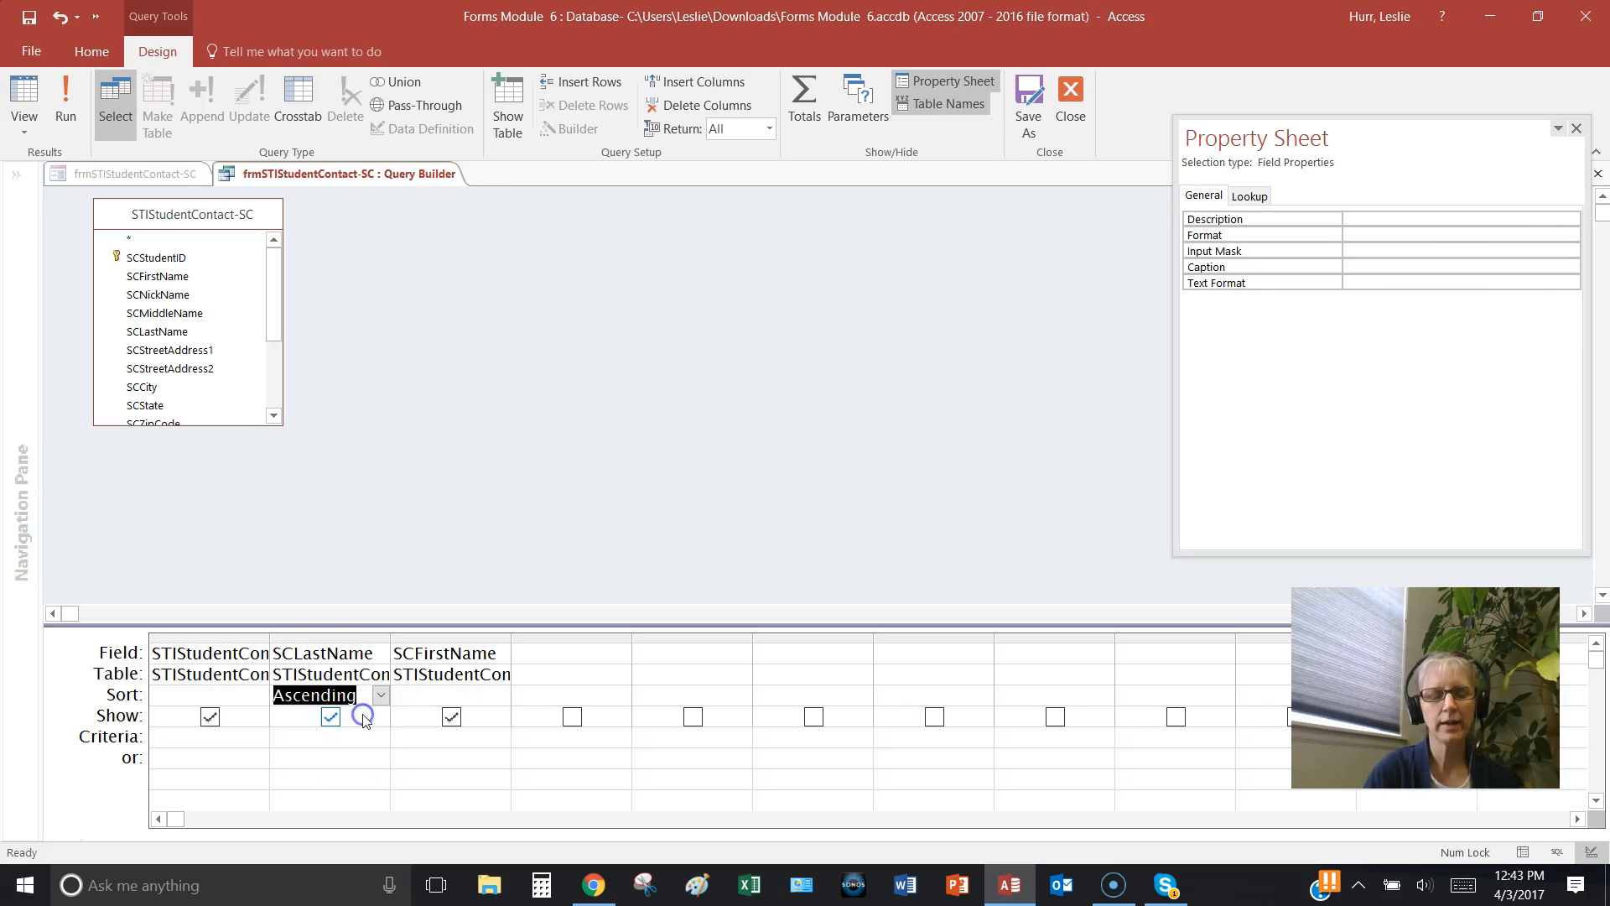
{"action": "left_click", "coordinate": [497, 697]}
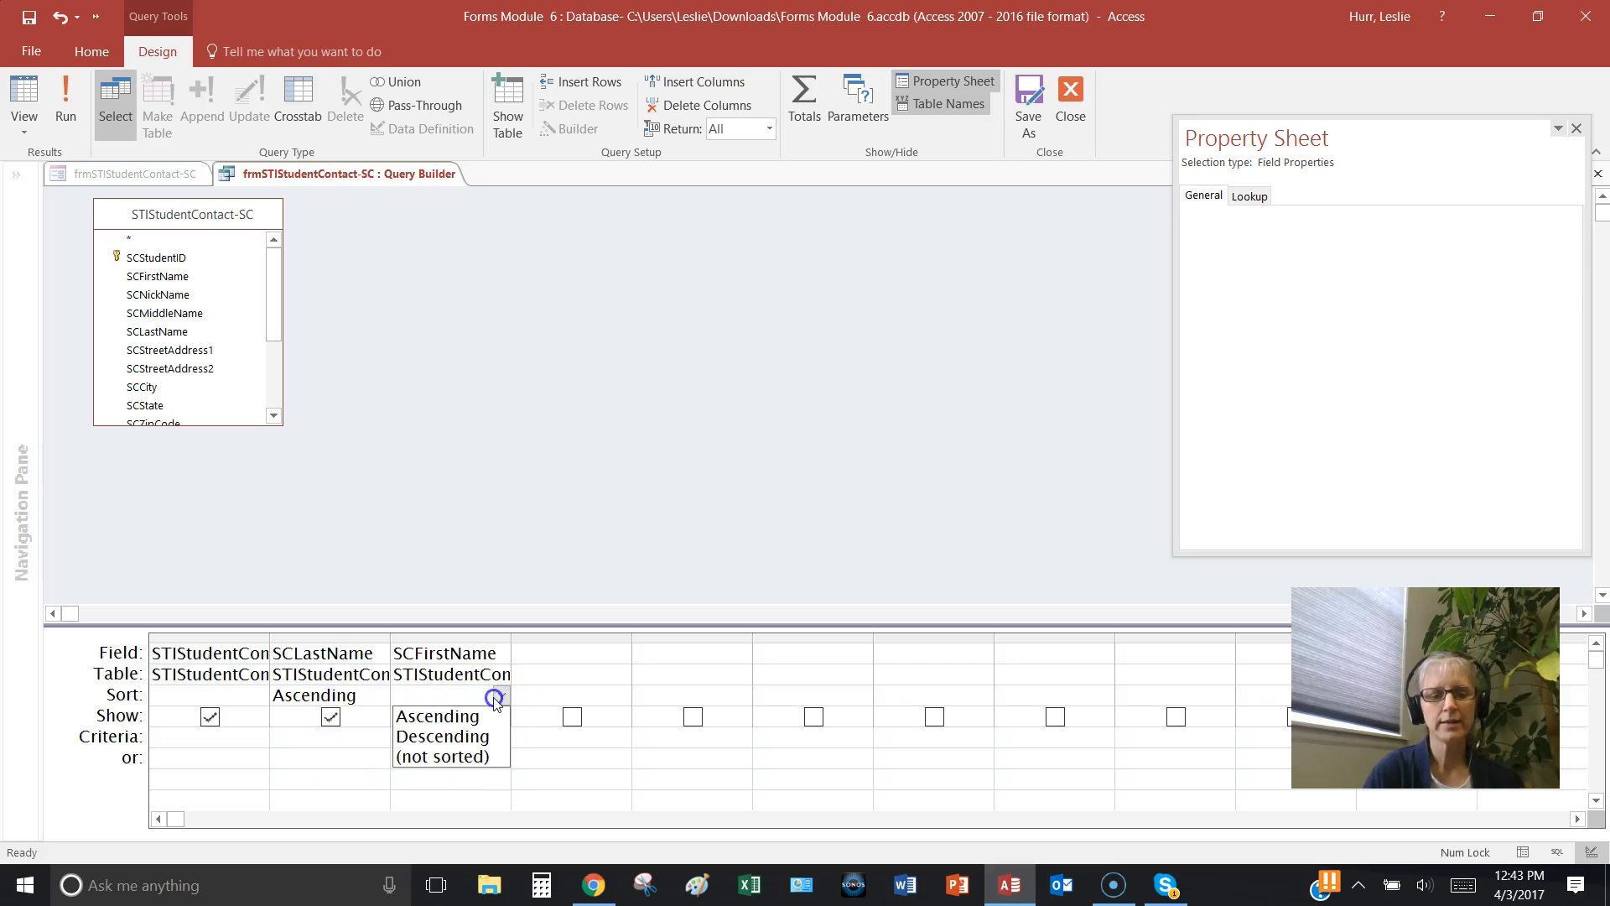
{"action": "left_click", "coordinate": [445, 716]}
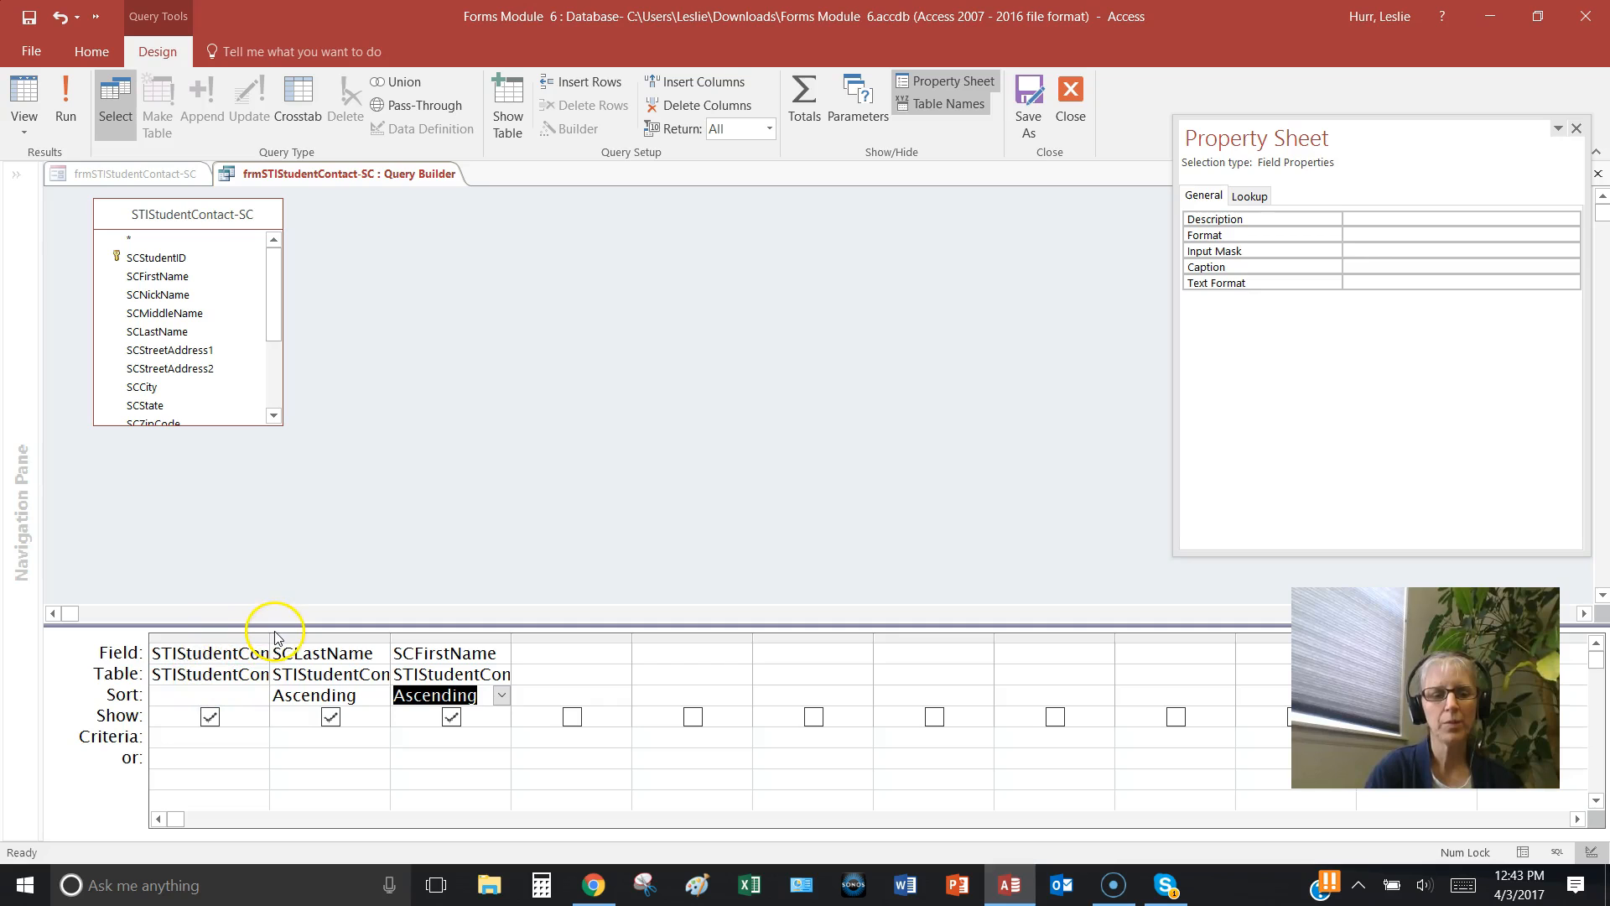
Widen the first grid column to fit its field name and turn off Show for SCLastName and SCFirstName.
{"action": "left_click_drag", "start_coordinate": [269, 638], "coordinate": [349, 644]}
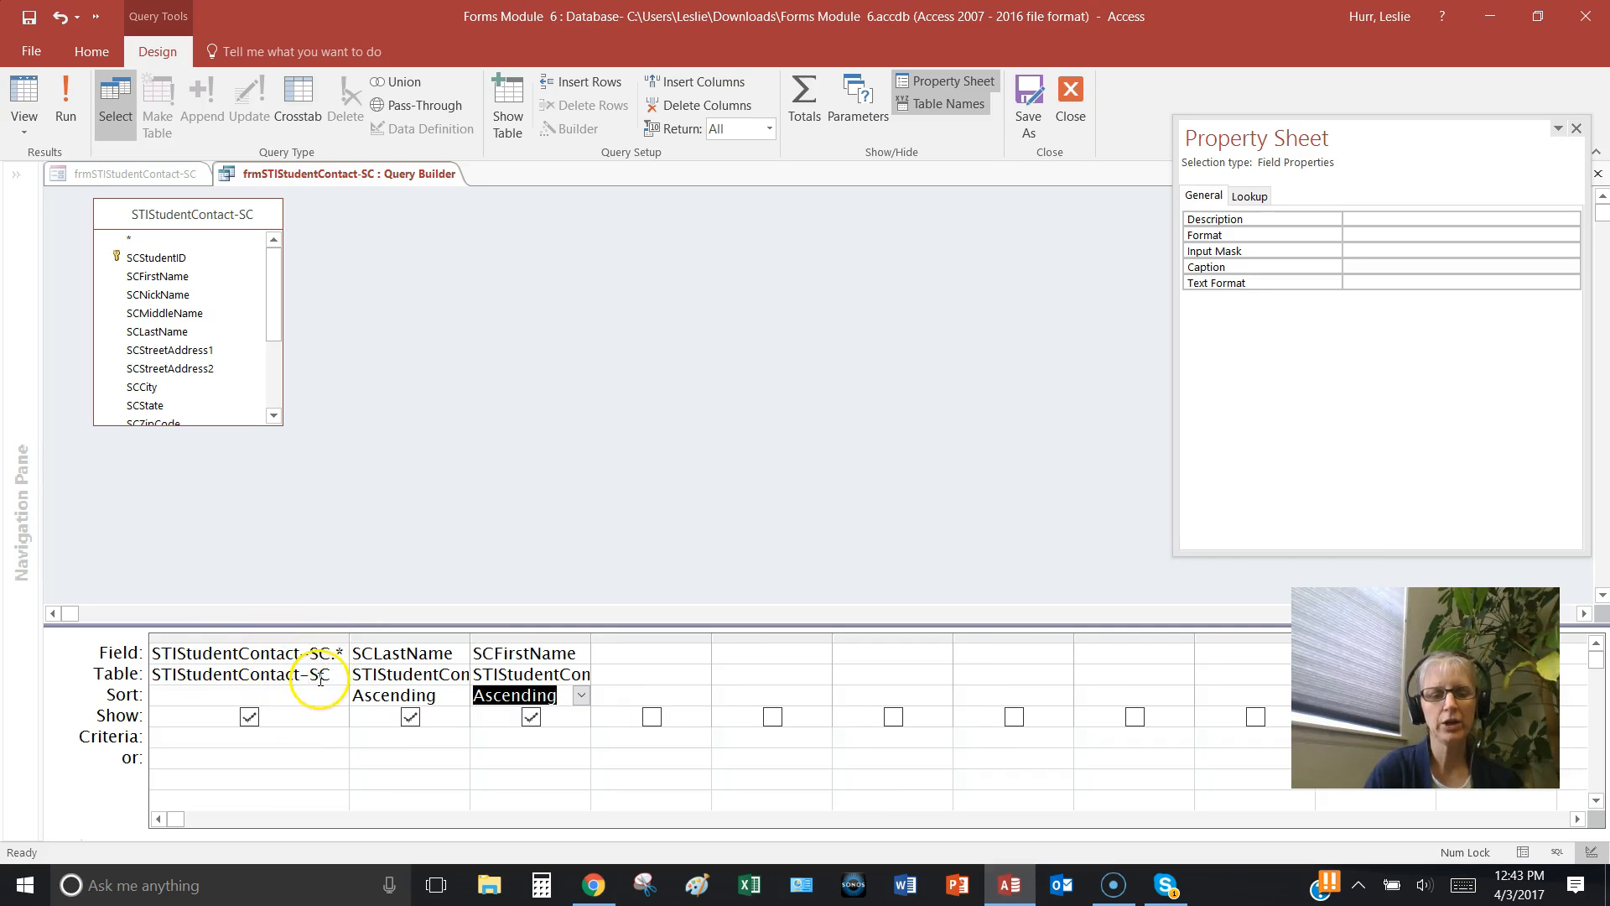
{"action": "left_click", "coordinate": [410, 718]}
{"action": "left_click", "coordinate": [530, 719]}
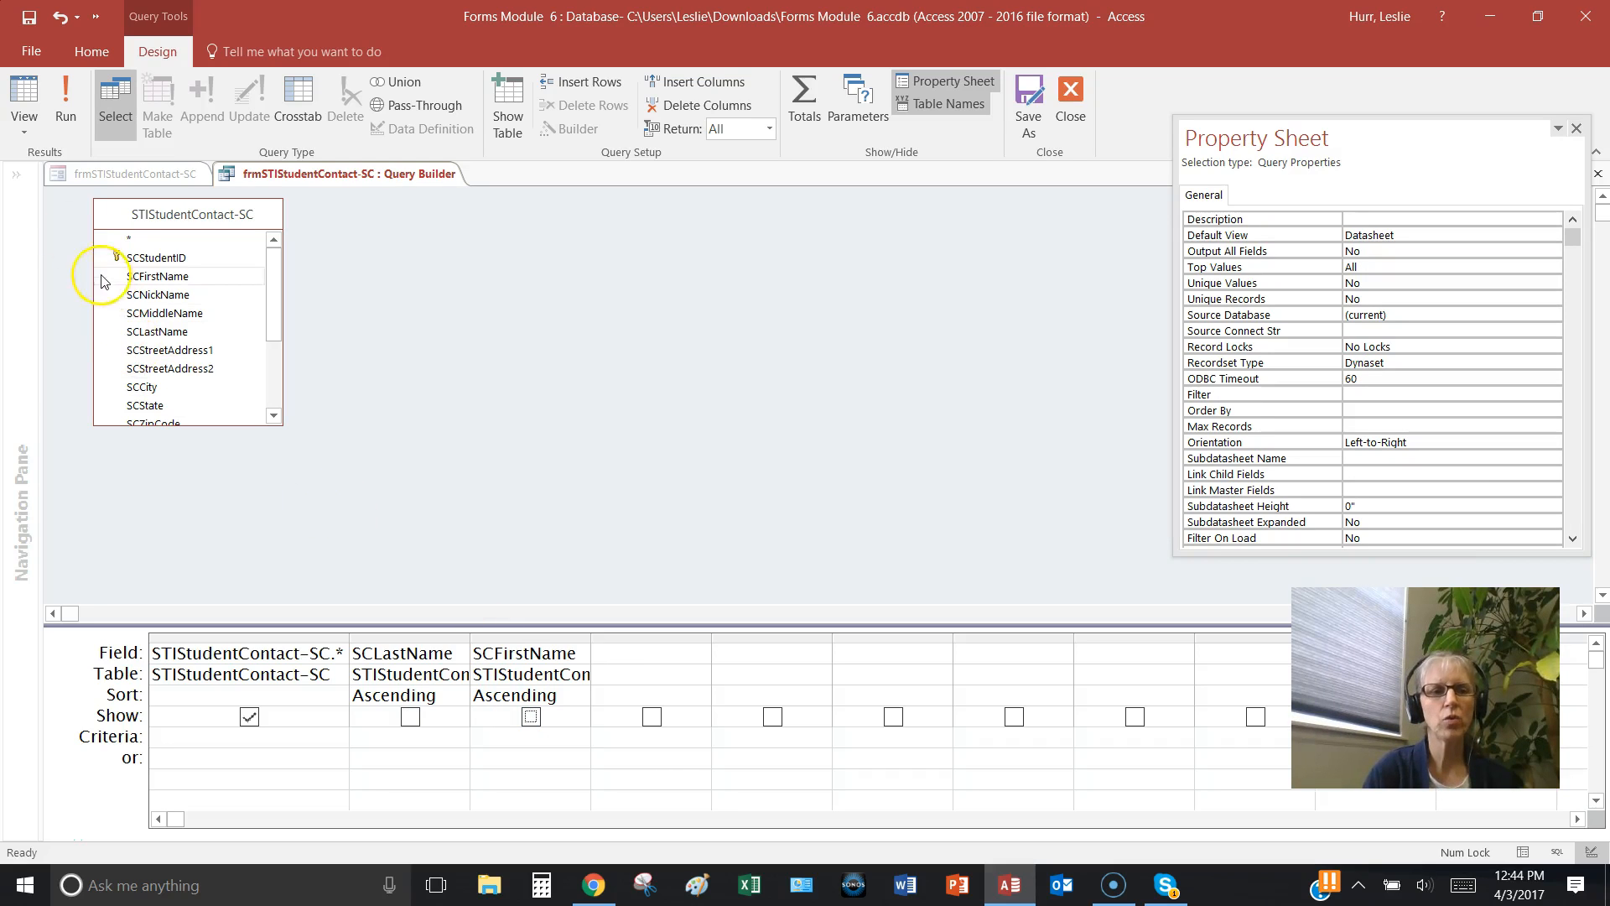
Run the query to check the sort order, fitting the Last Name and First Name columns to their contents.
{"action": "left_click", "coordinate": [66, 127]}
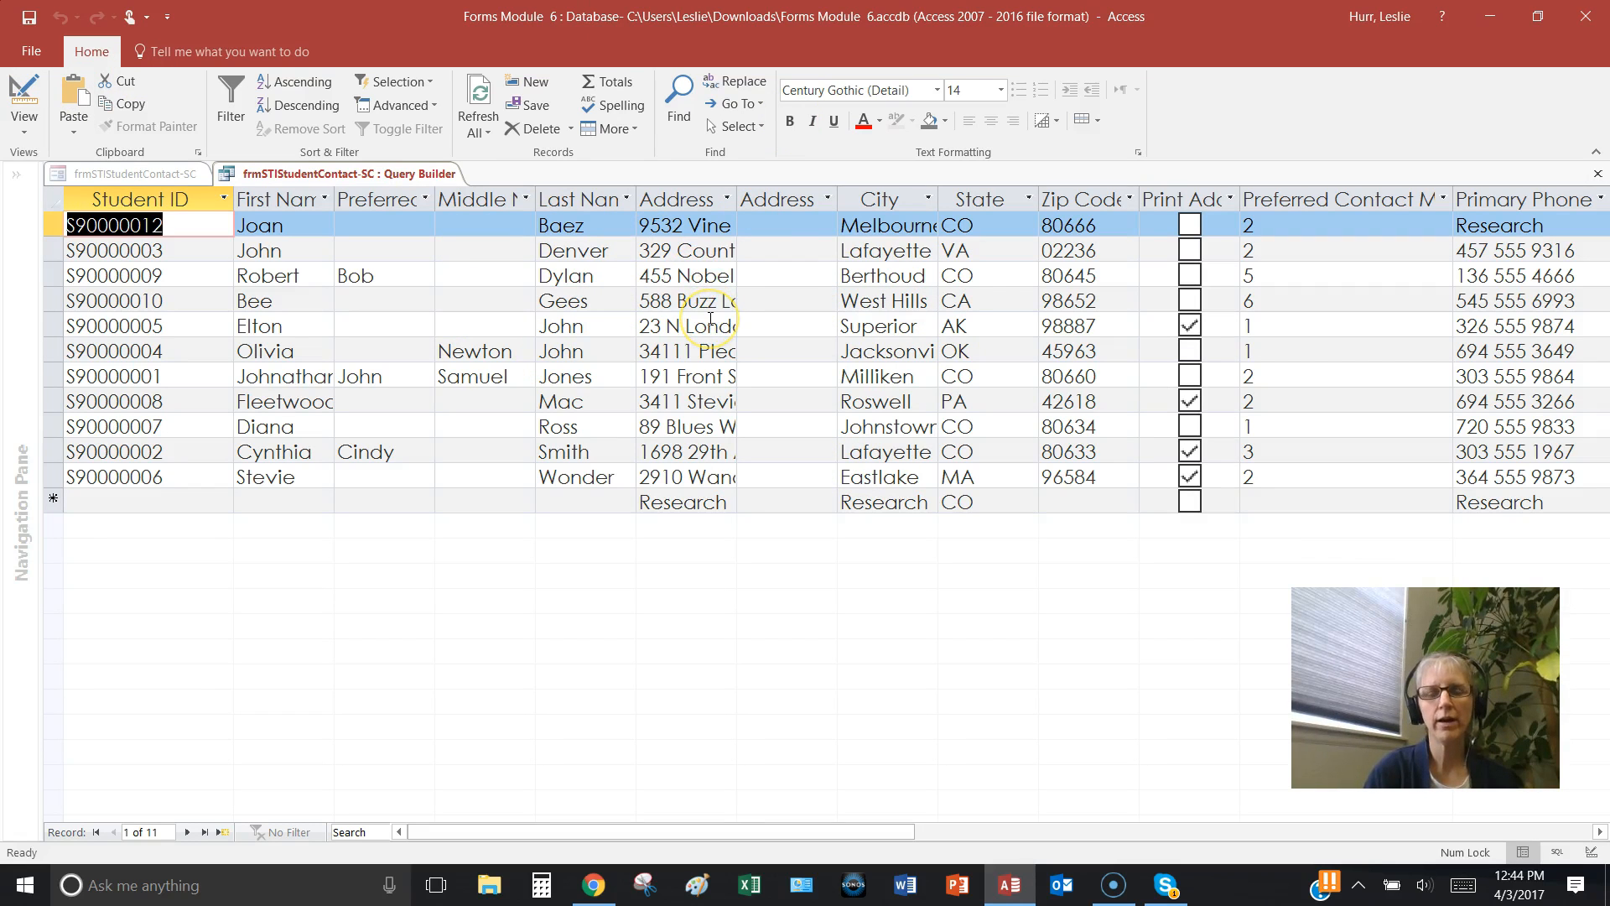
{"action": "double_click", "coordinate": [640, 198]}
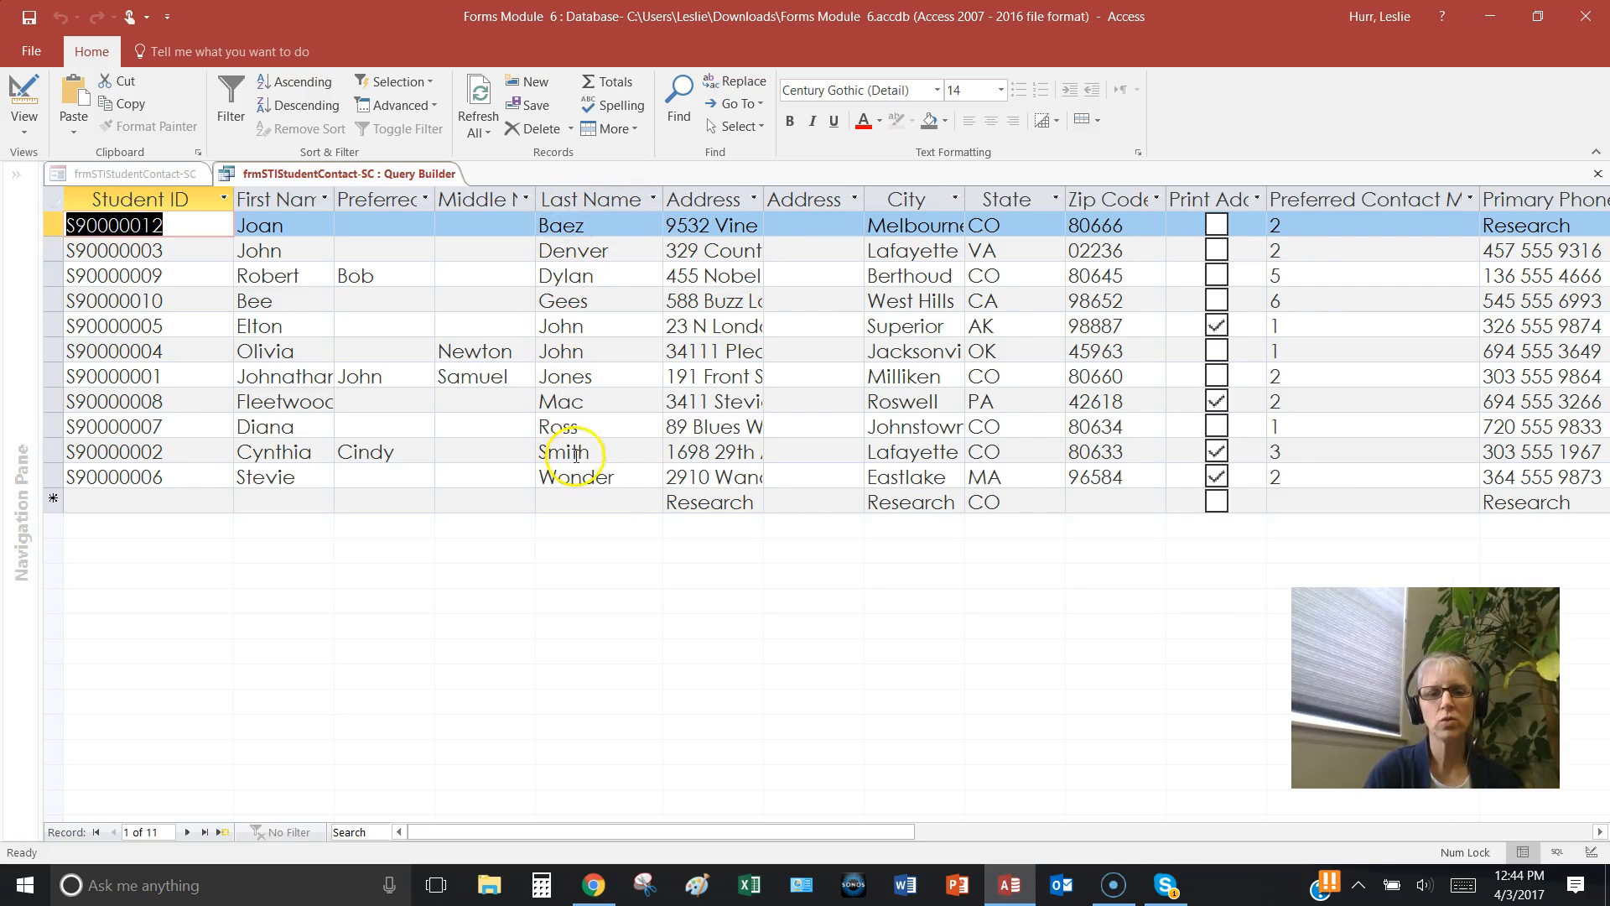
{"action": "double_click", "coordinate": [336, 201]}
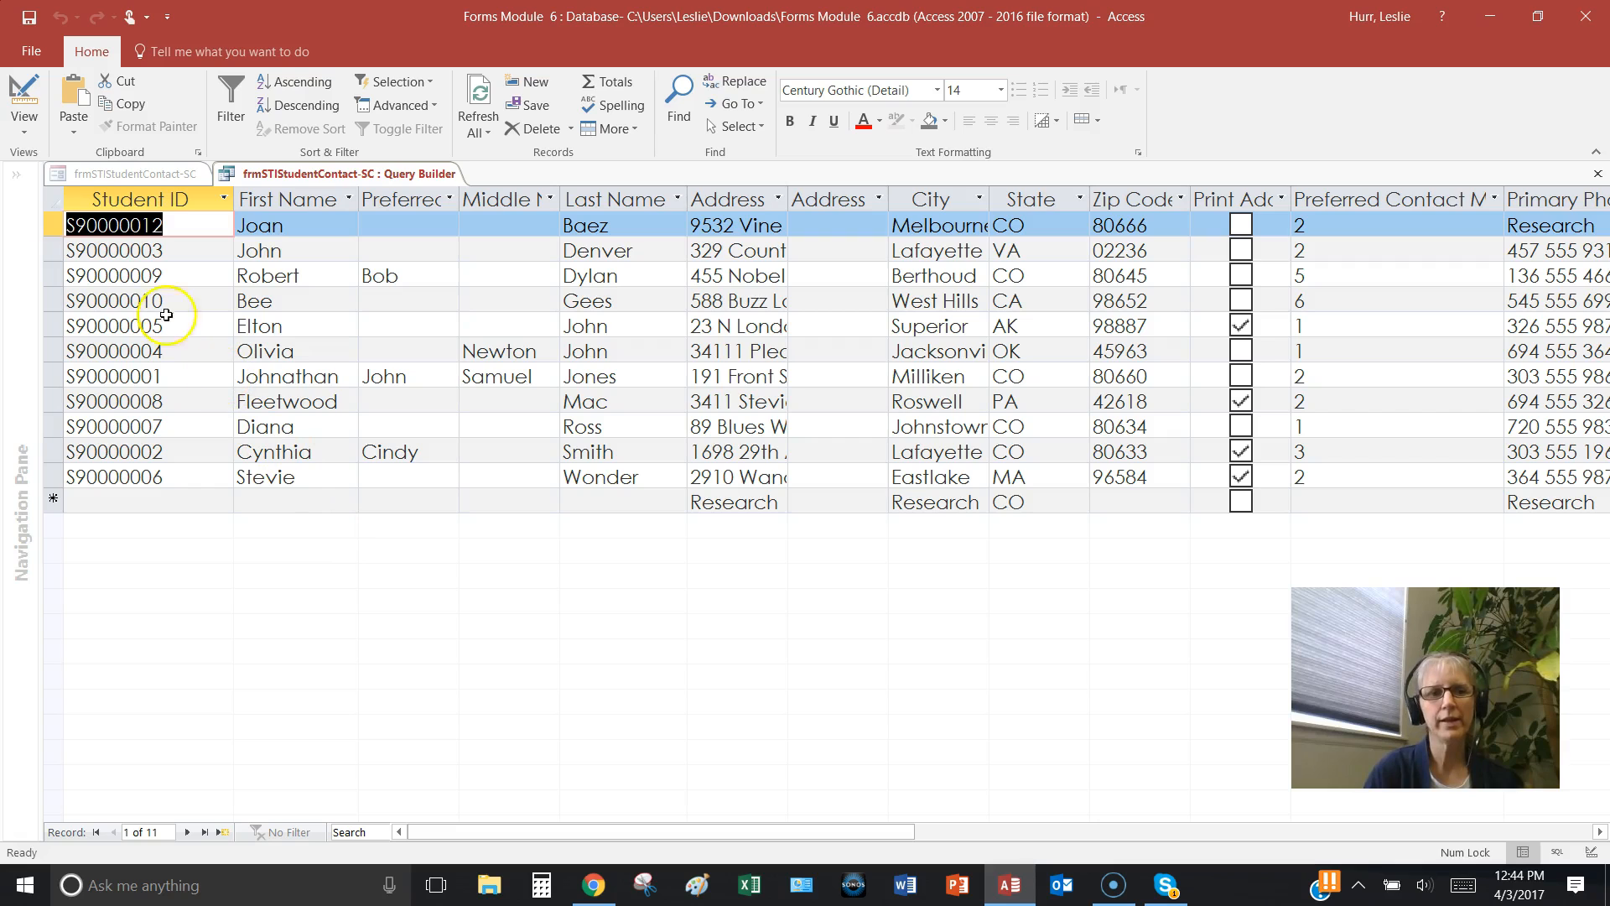
Return the query to Design View, save it as the form's record source and close the Query Builder.
{"action": "left_click", "coordinate": [12, 116]}
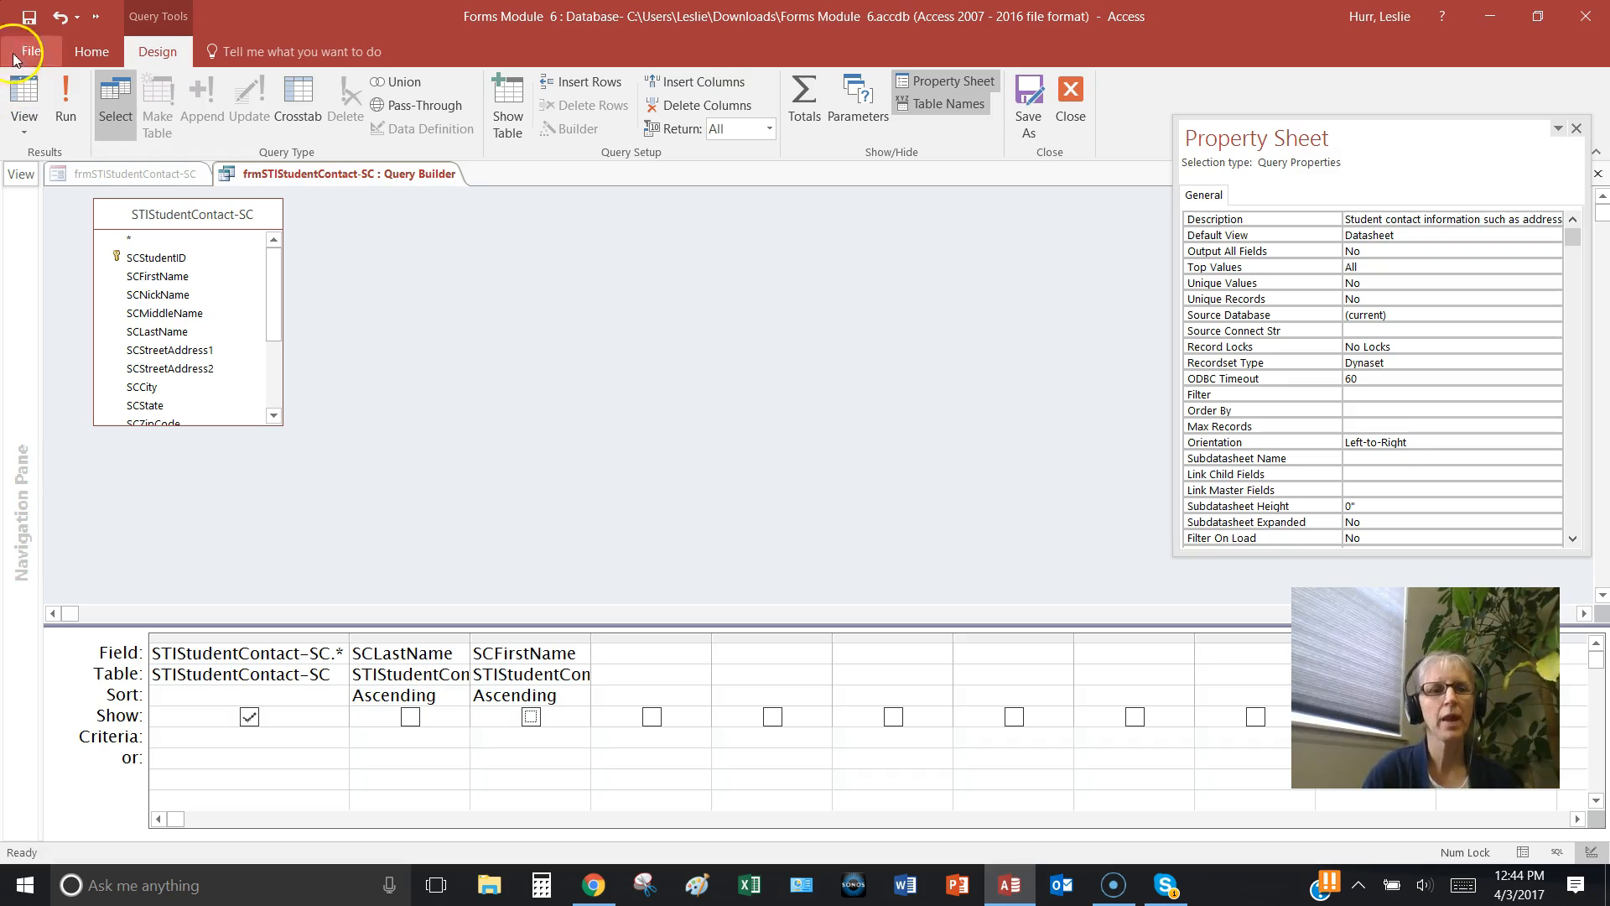
{"action": "left_click", "coordinate": [34, 12]}
{"action": "left_click", "coordinate": [808, 126]}
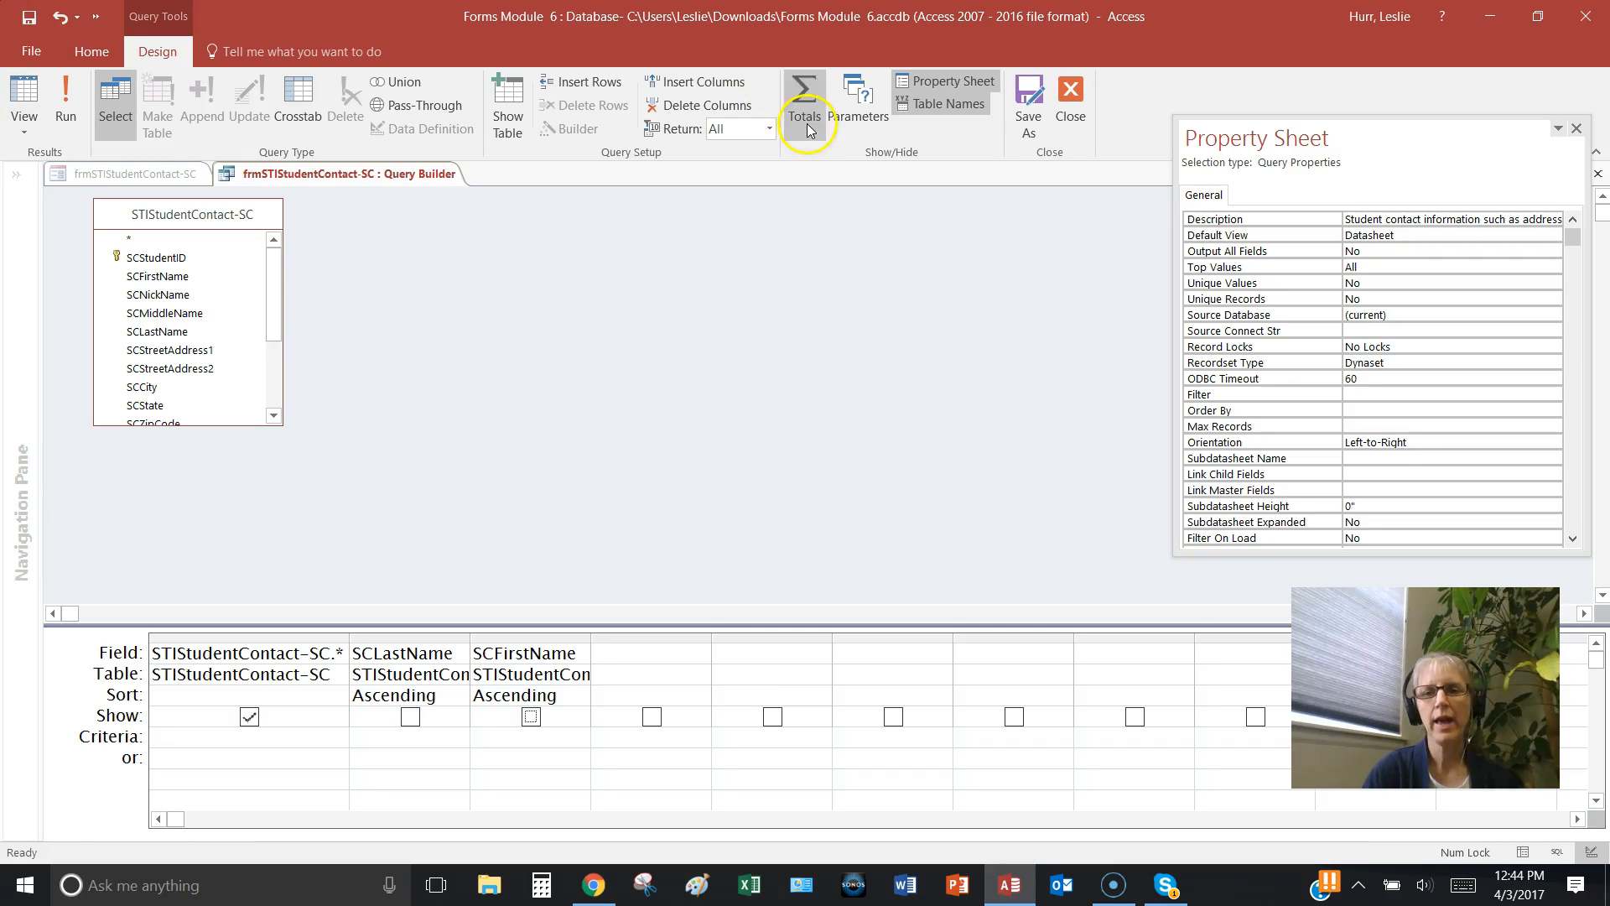
{"action": "left_click", "coordinate": [1072, 93]}
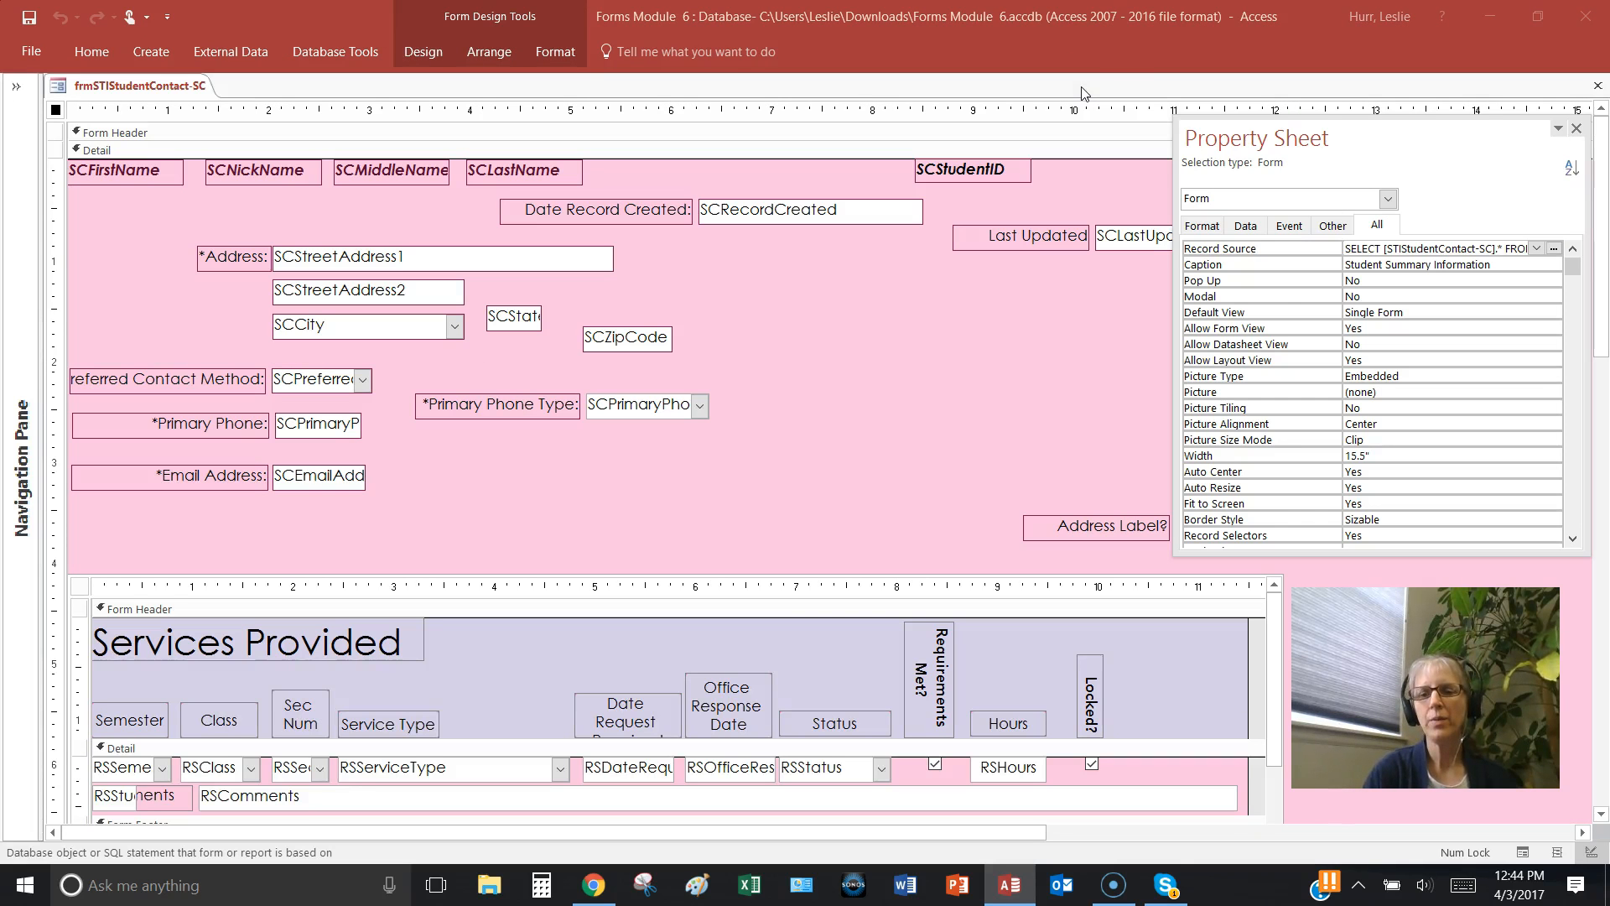
Read the form's full Record Source statement in a widened Property Sheet, then reopen it in the Query Builder with the sheet narrowed.
{"action": "left_click_drag", "start_coordinate": [1174, 296], "coordinate": [390, 310]}
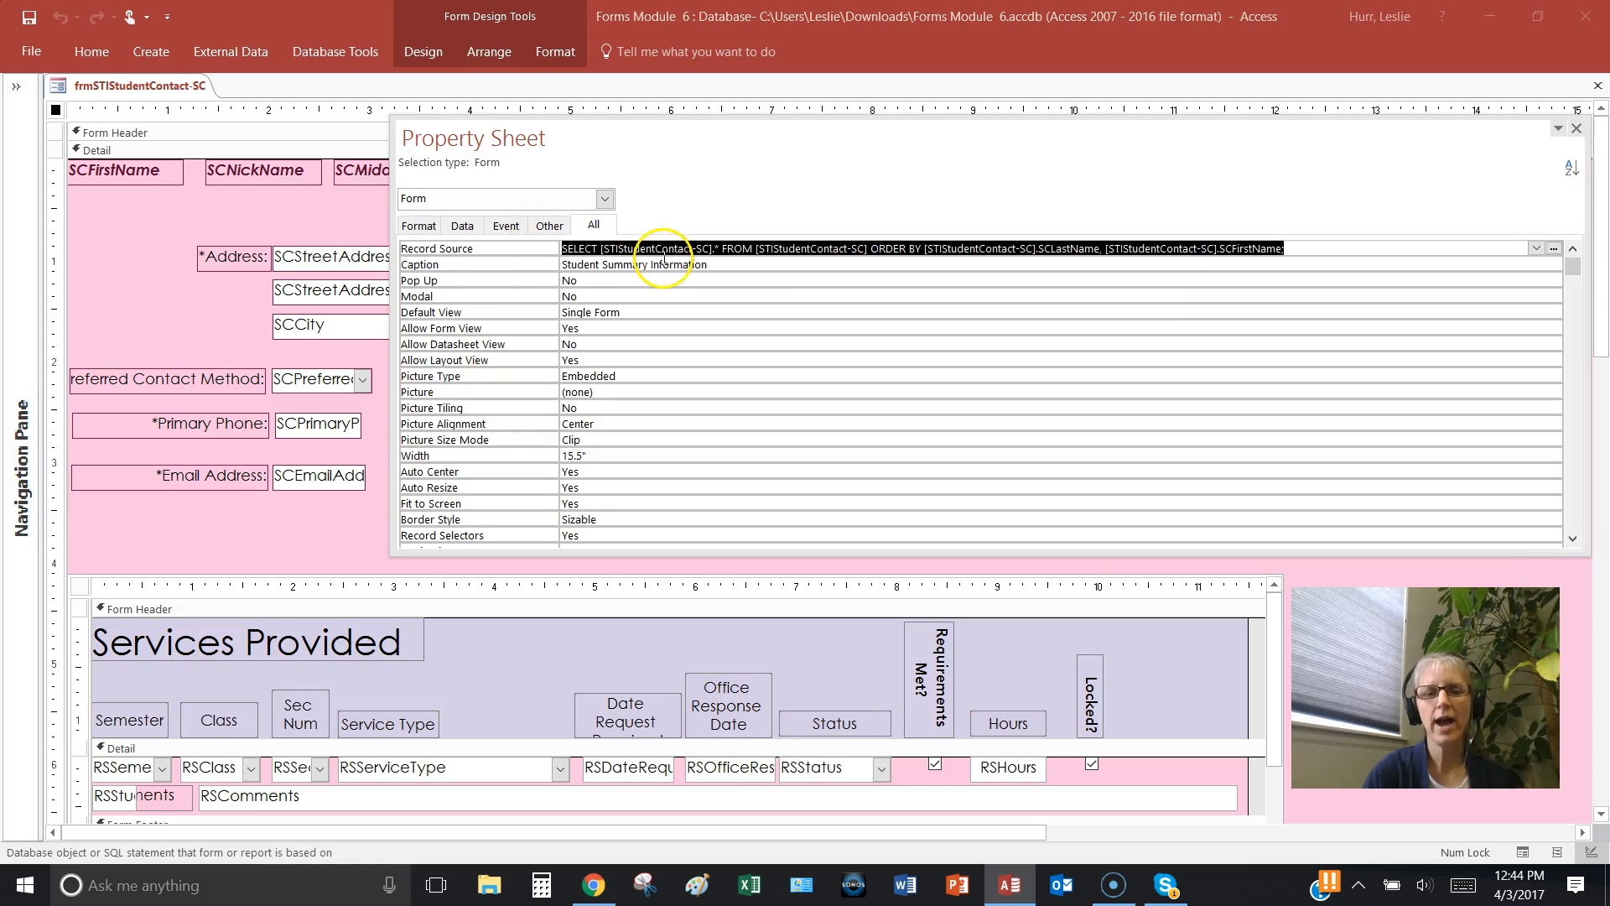
{"action": "left_click", "coordinate": [590, 248]}
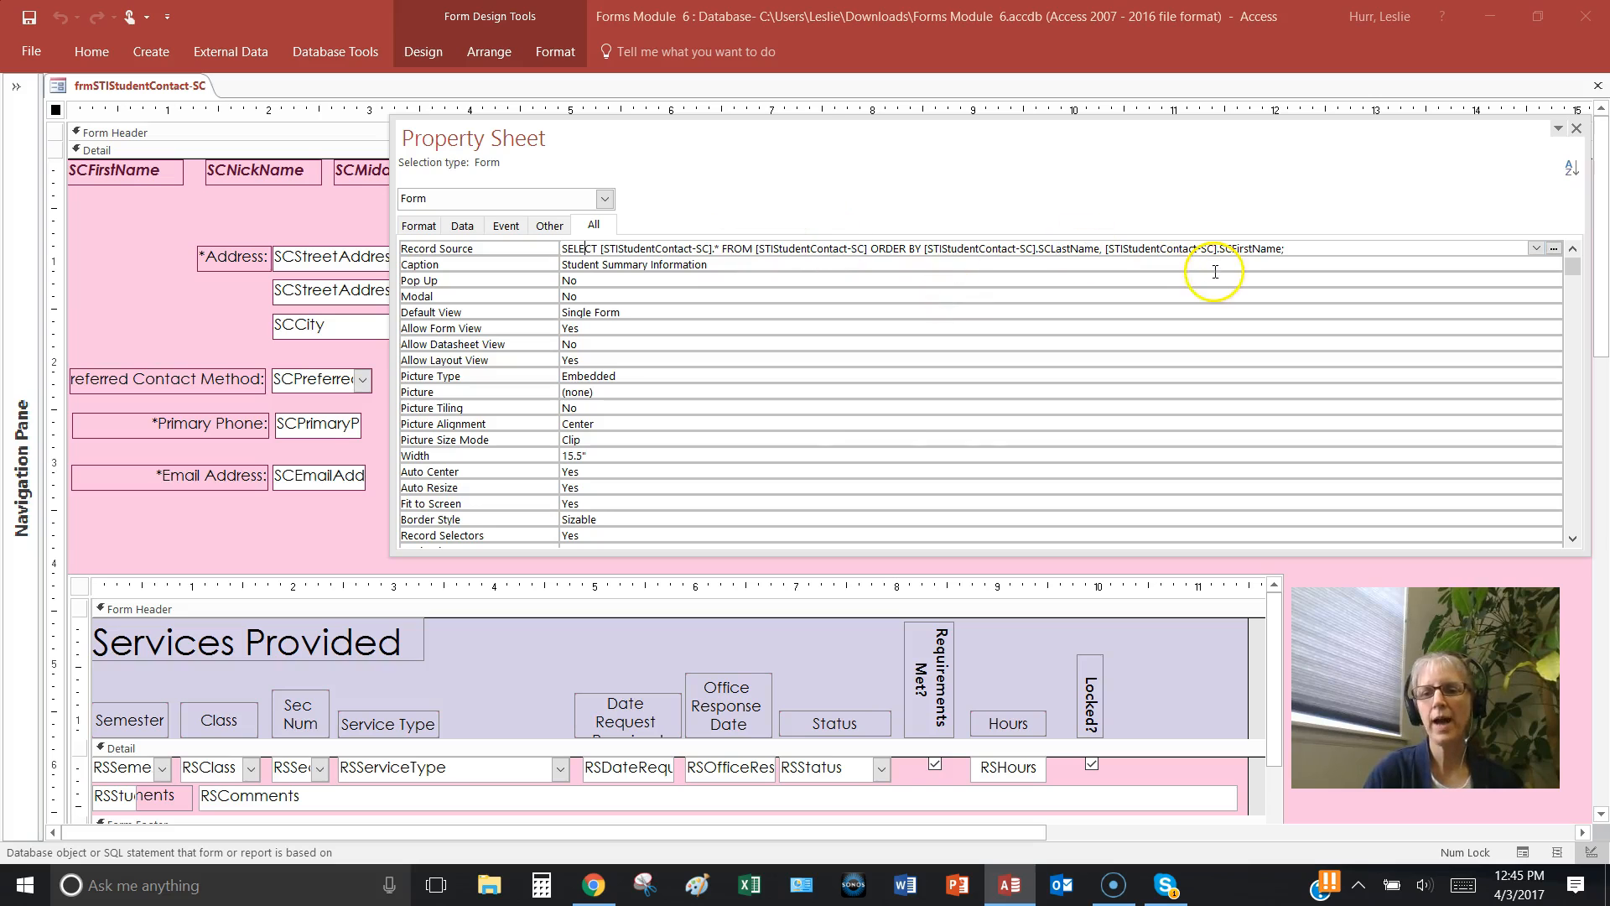
{"action": "left_click", "coordinate": [1554, 249]}
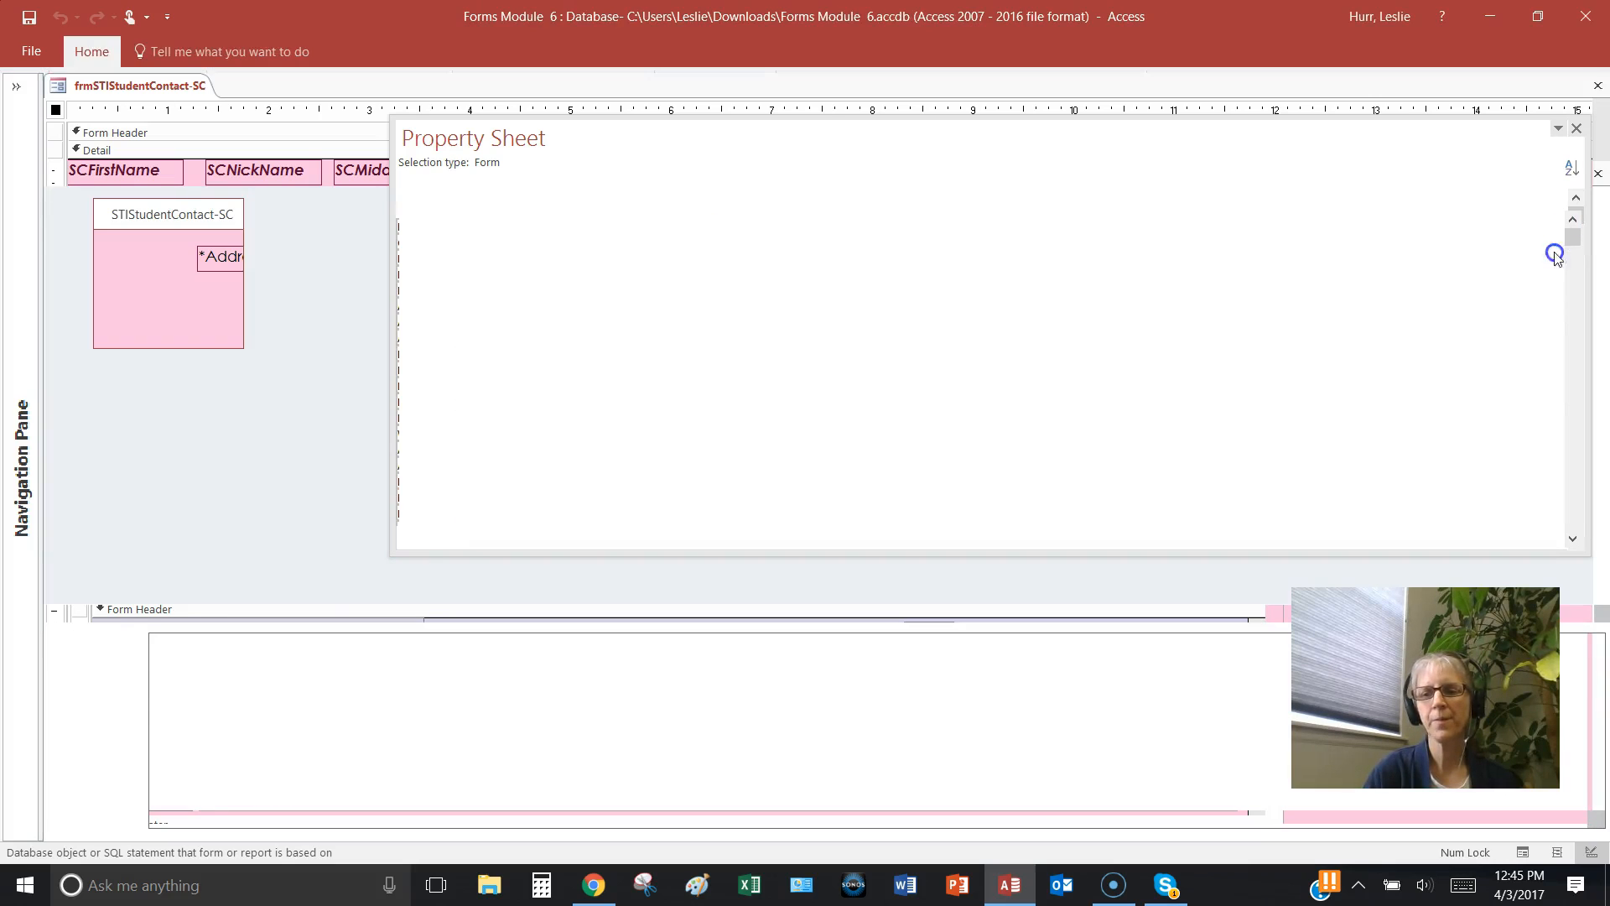
{"action": "left_click", "coordinate": [1333, 152]}
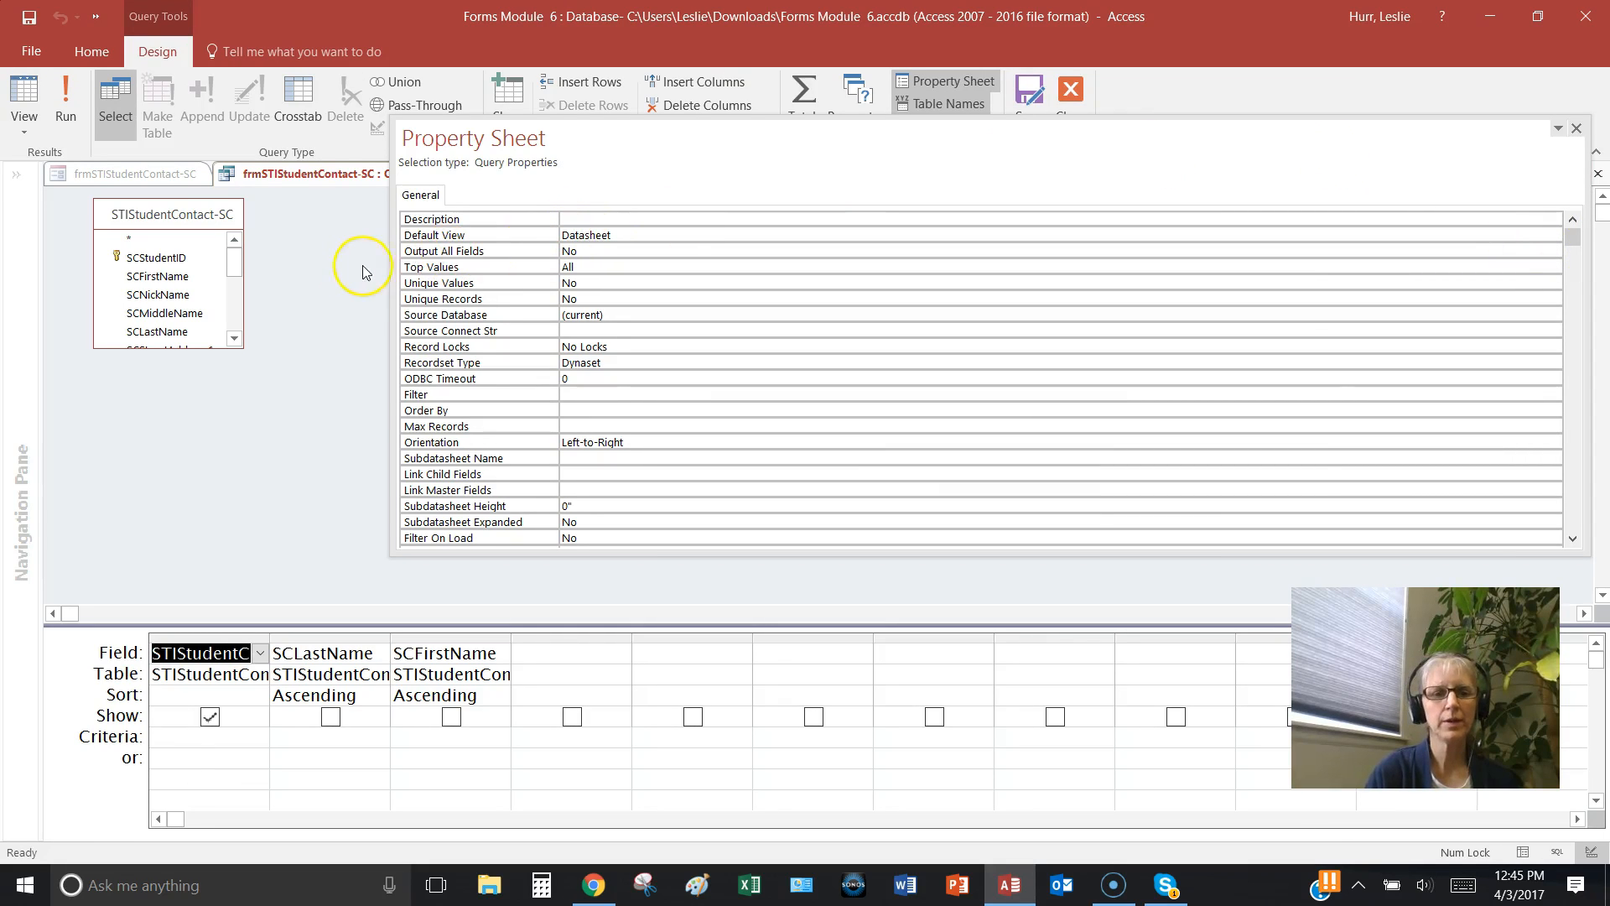
{"action": "left_click_drag", "start_coordinate": [393, 267], "coordinate": [1135, 240]}
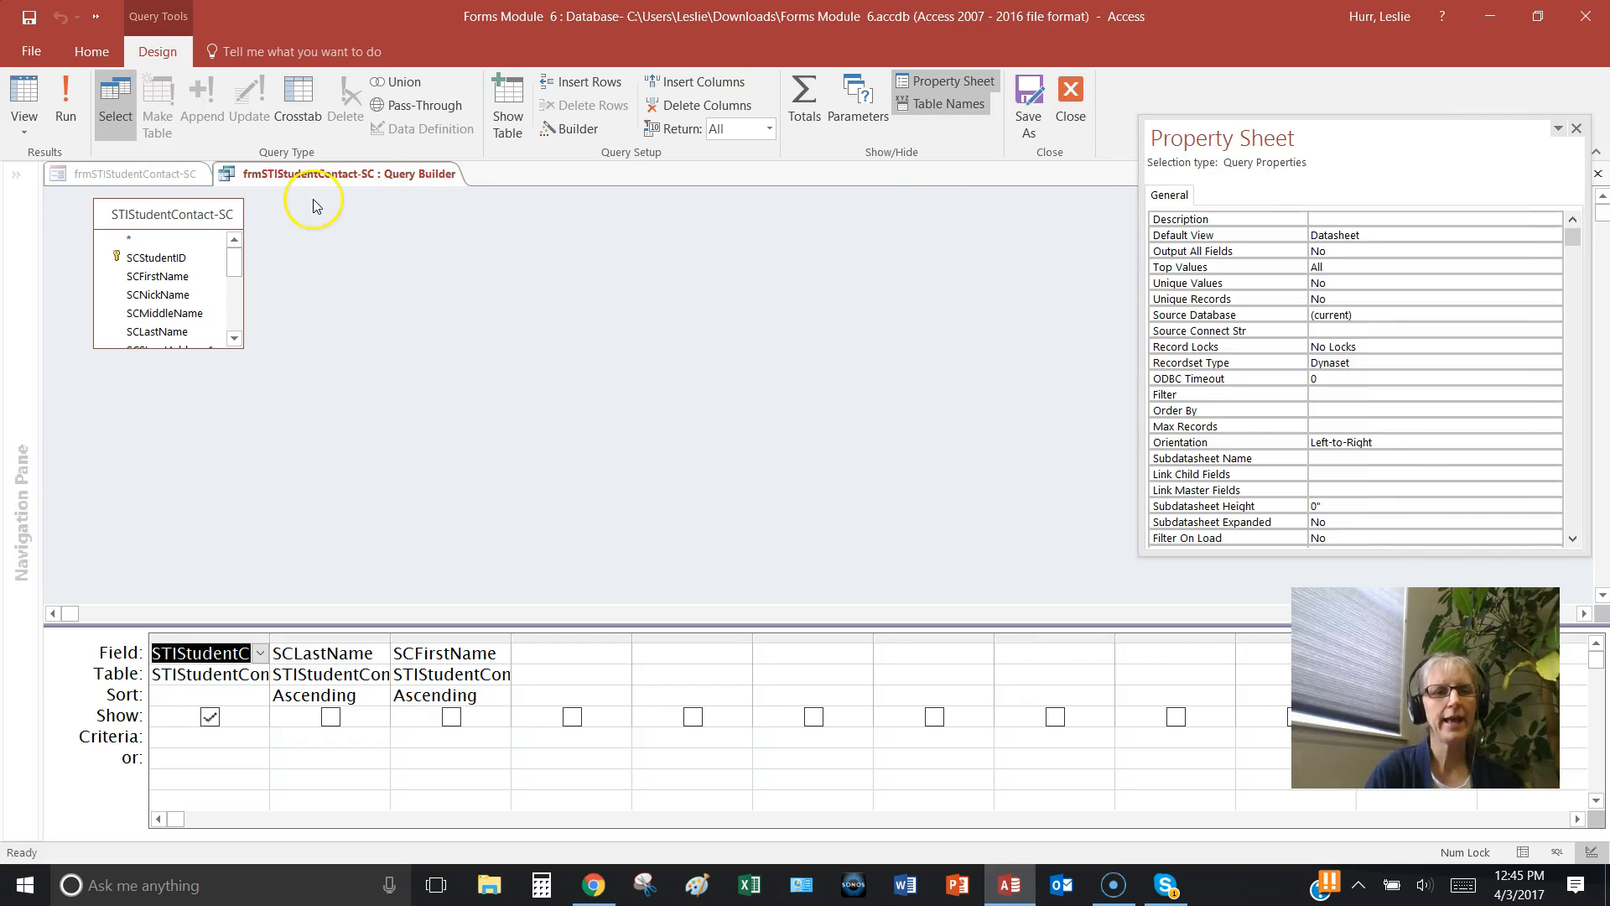
Compare the query's SQL View with its Design View, ending on the SQL statement.
{"action": "left_click", "coordinate": [24, 125]}
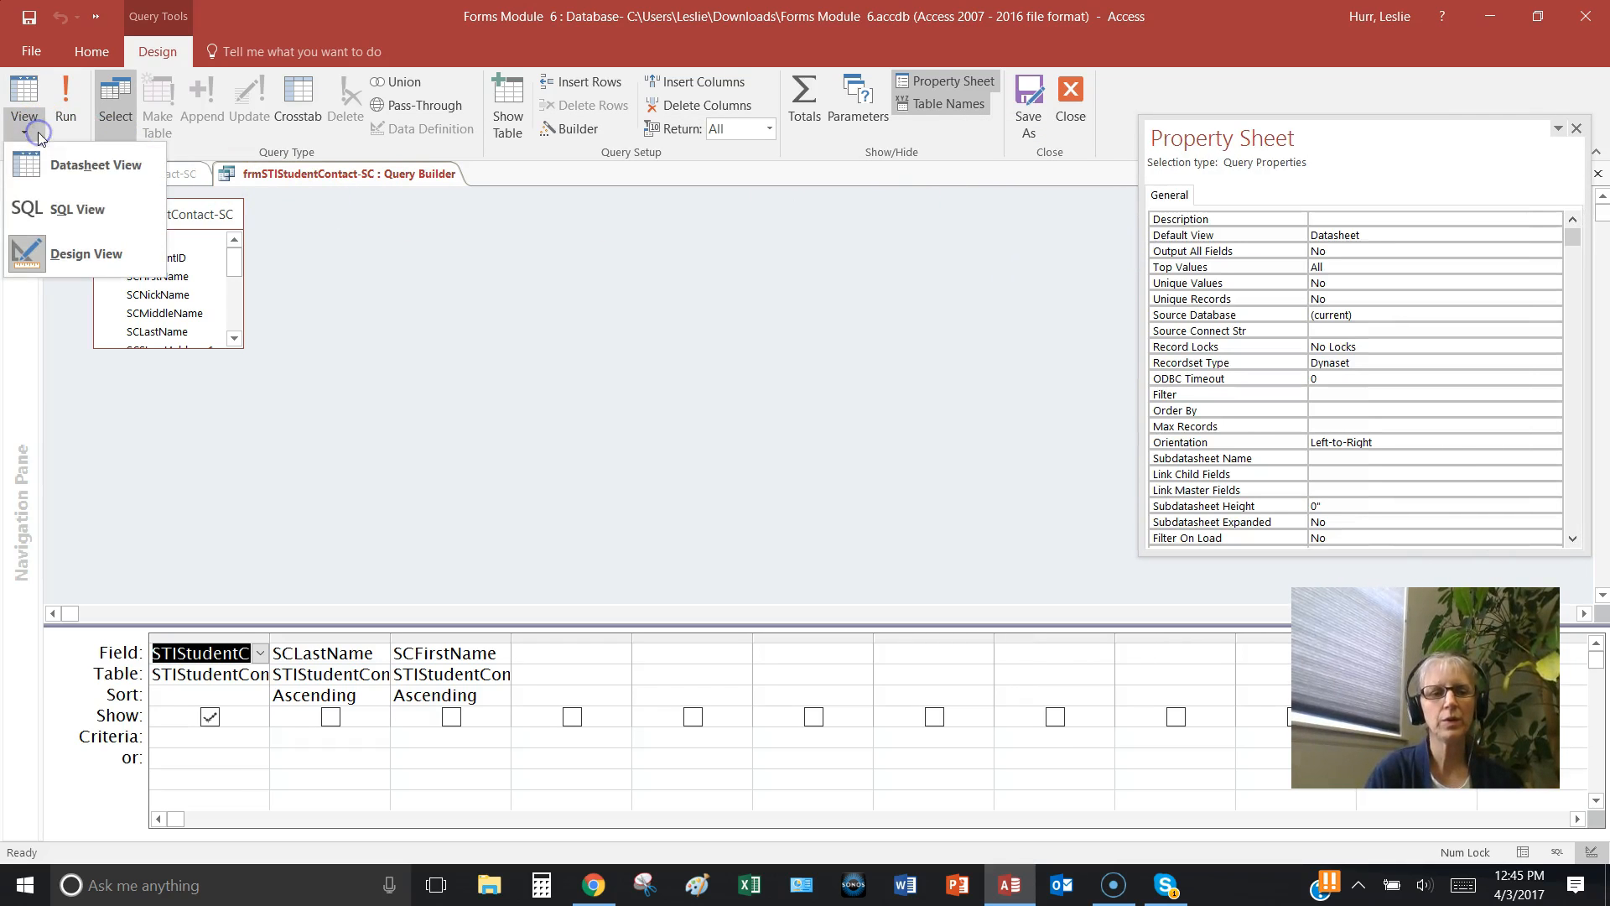
{"action": "left_click", "coordinate": [43, 201]}
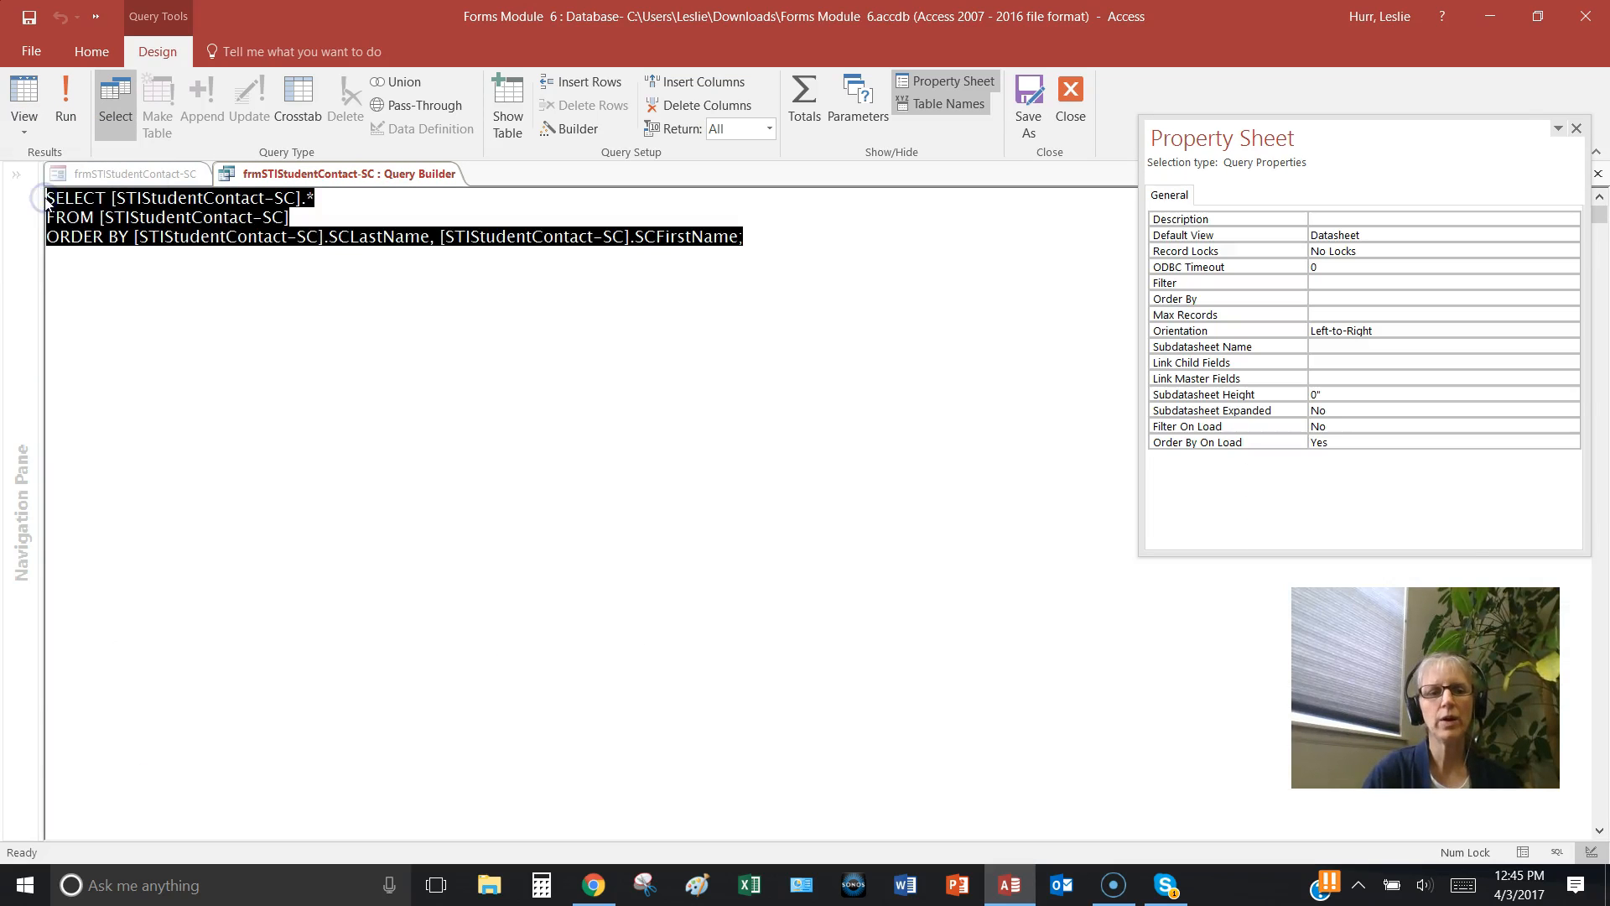
{"action": "left_click", "coordinate": [94, 275]}
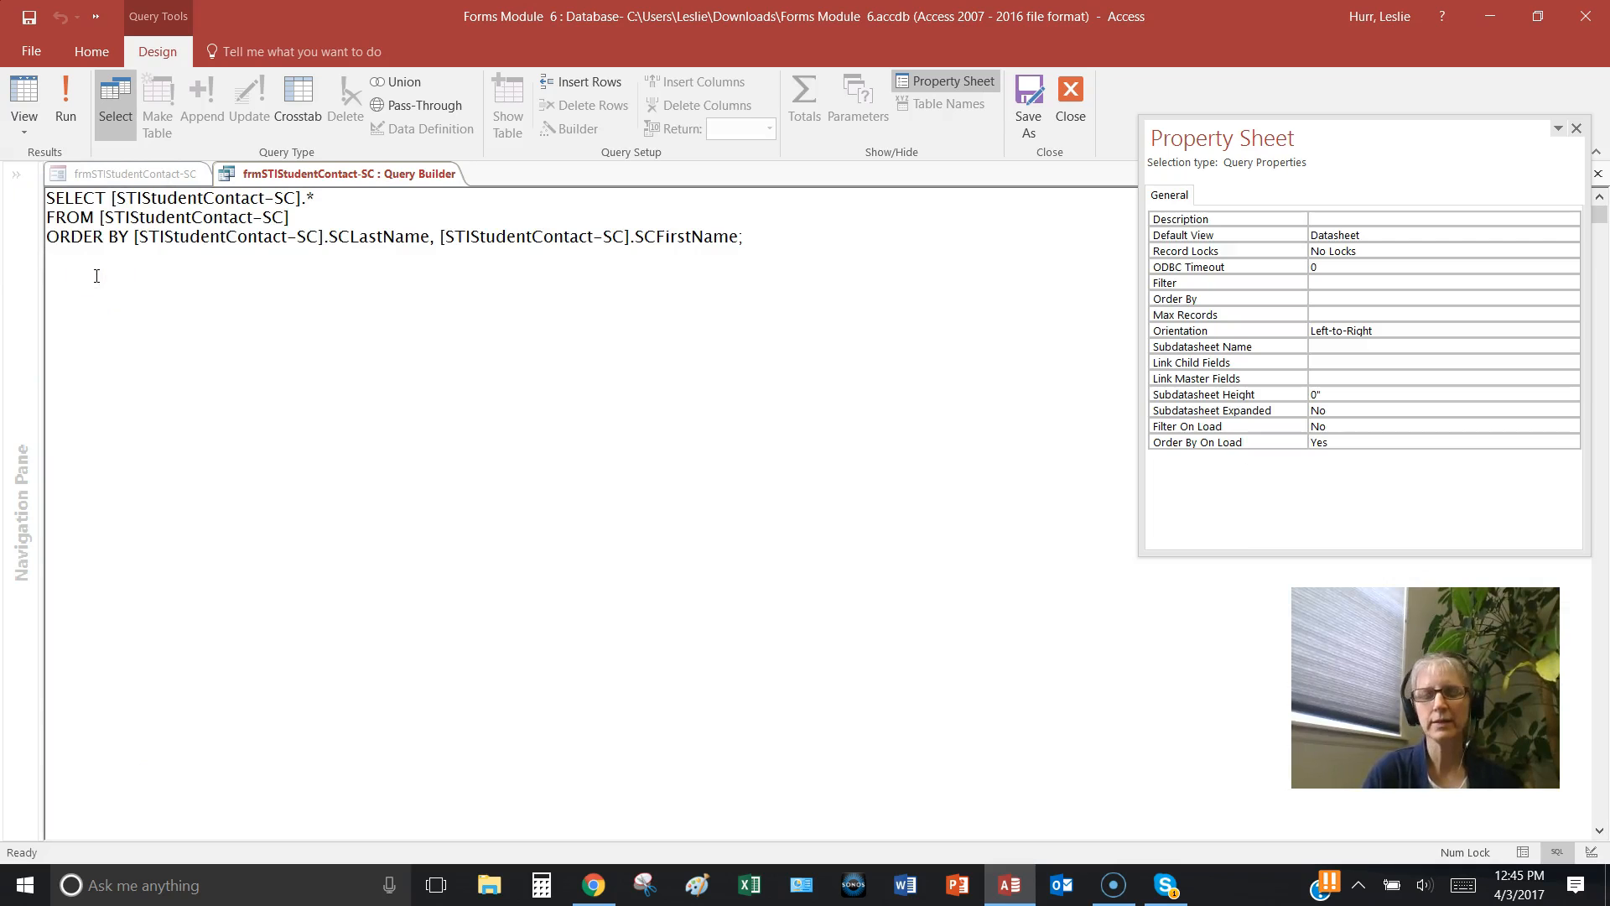
{"action": "left_click", "coordinate": [25, 130]}
{"action": "left_click", "coordinate": [46, 249]}
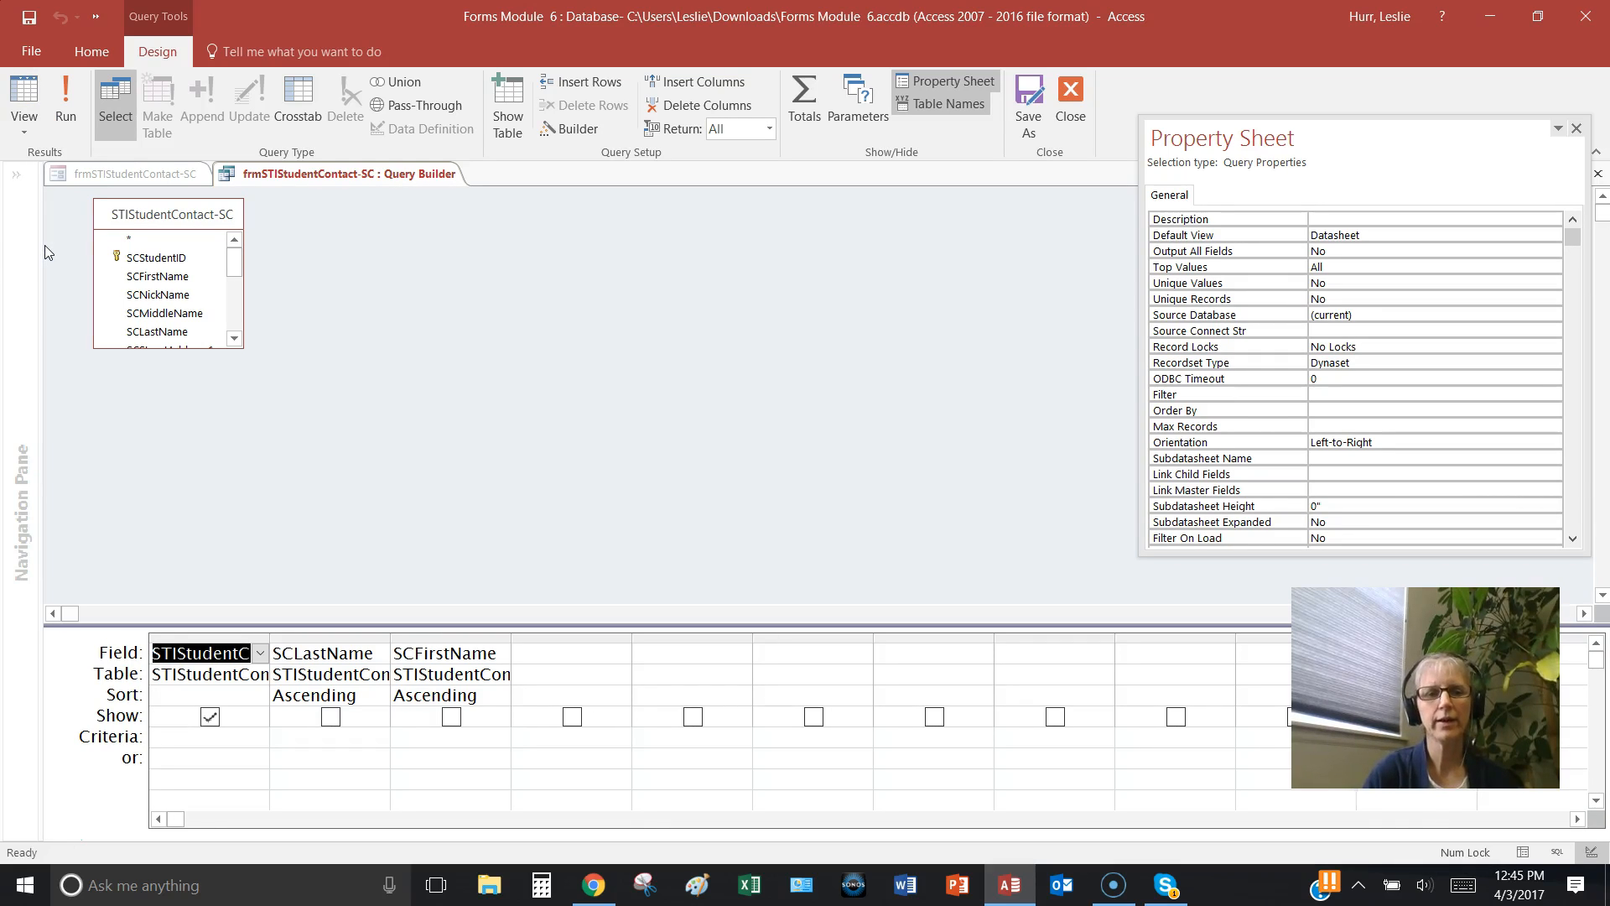
{"action": "left_click", "coordinate": [37, 131]}
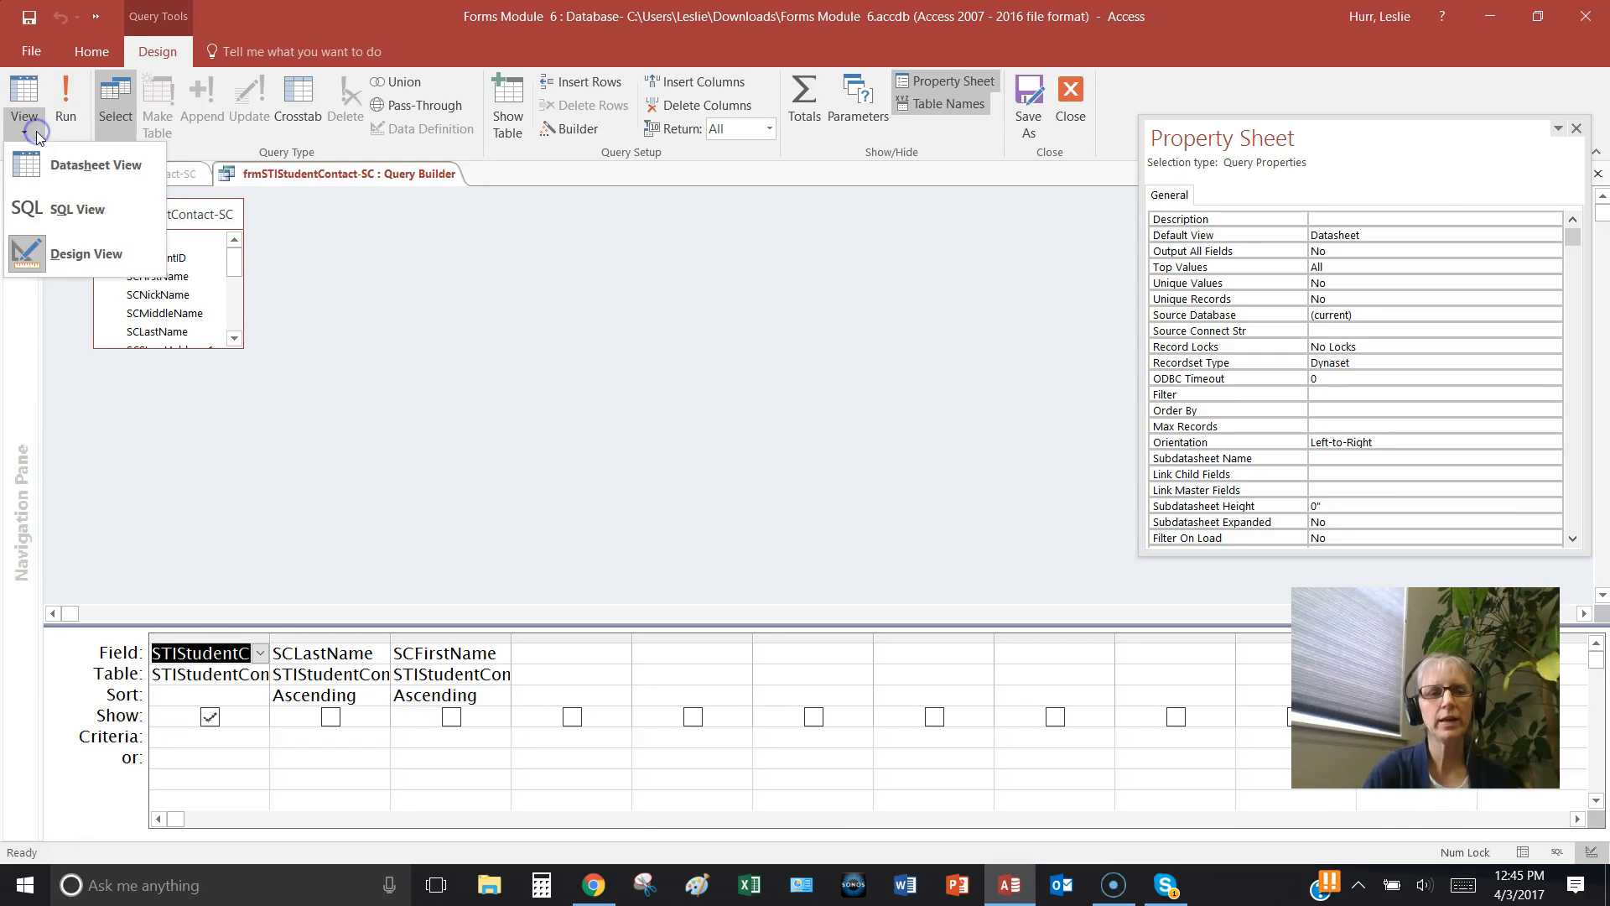
{"action": "left_click", "coordinate": [46, 209]}
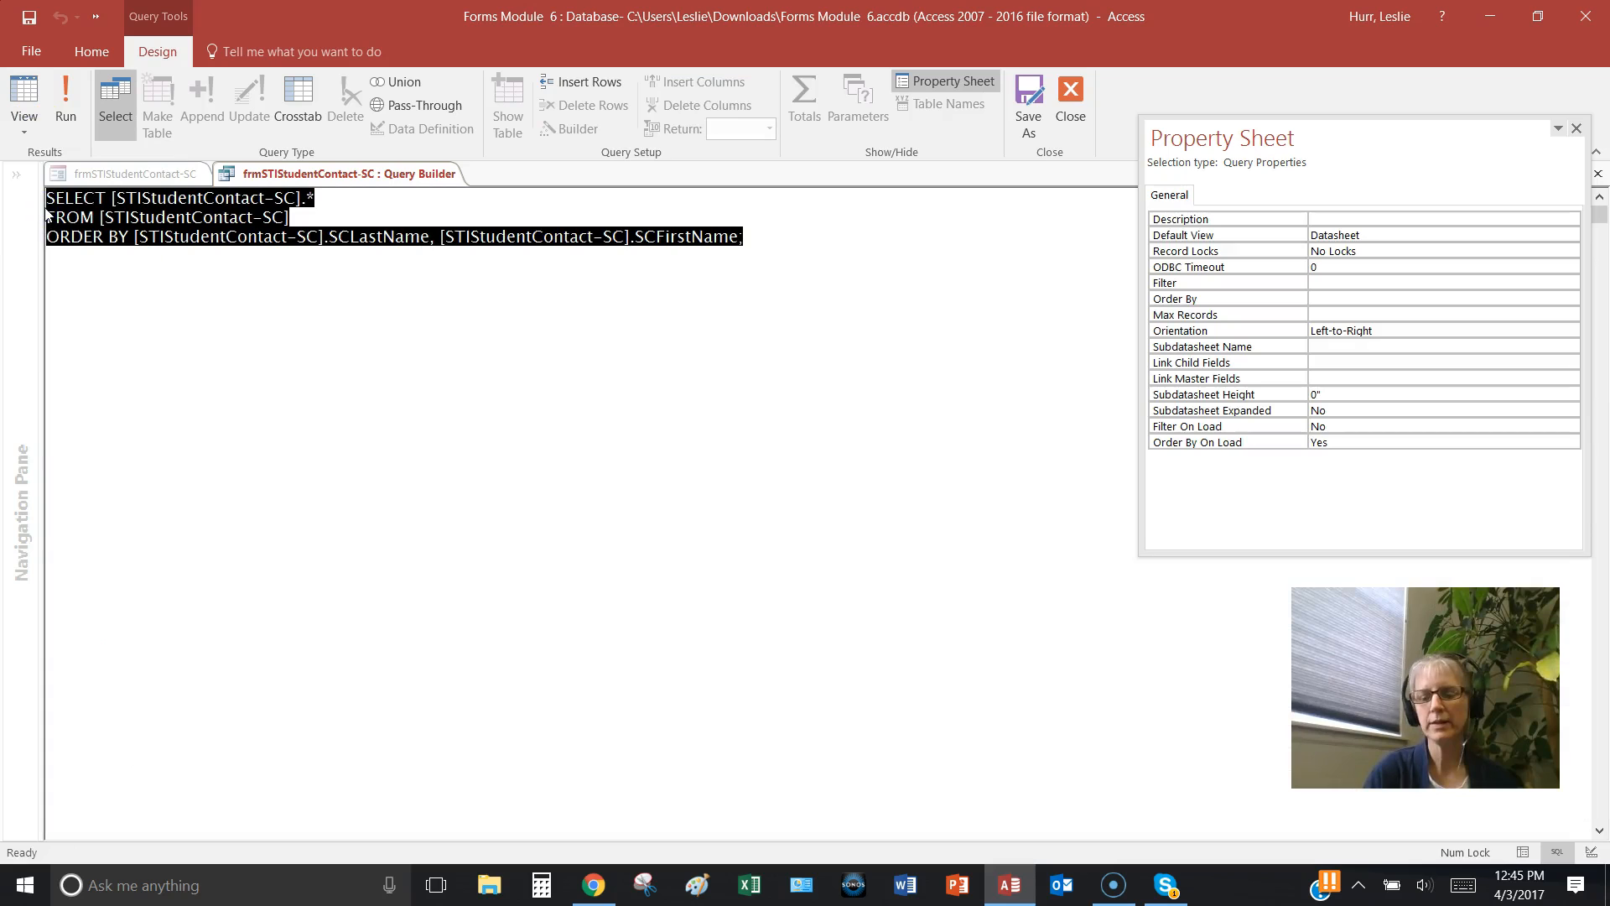
{"action": "left_click", "coordinate": [88, 265]}
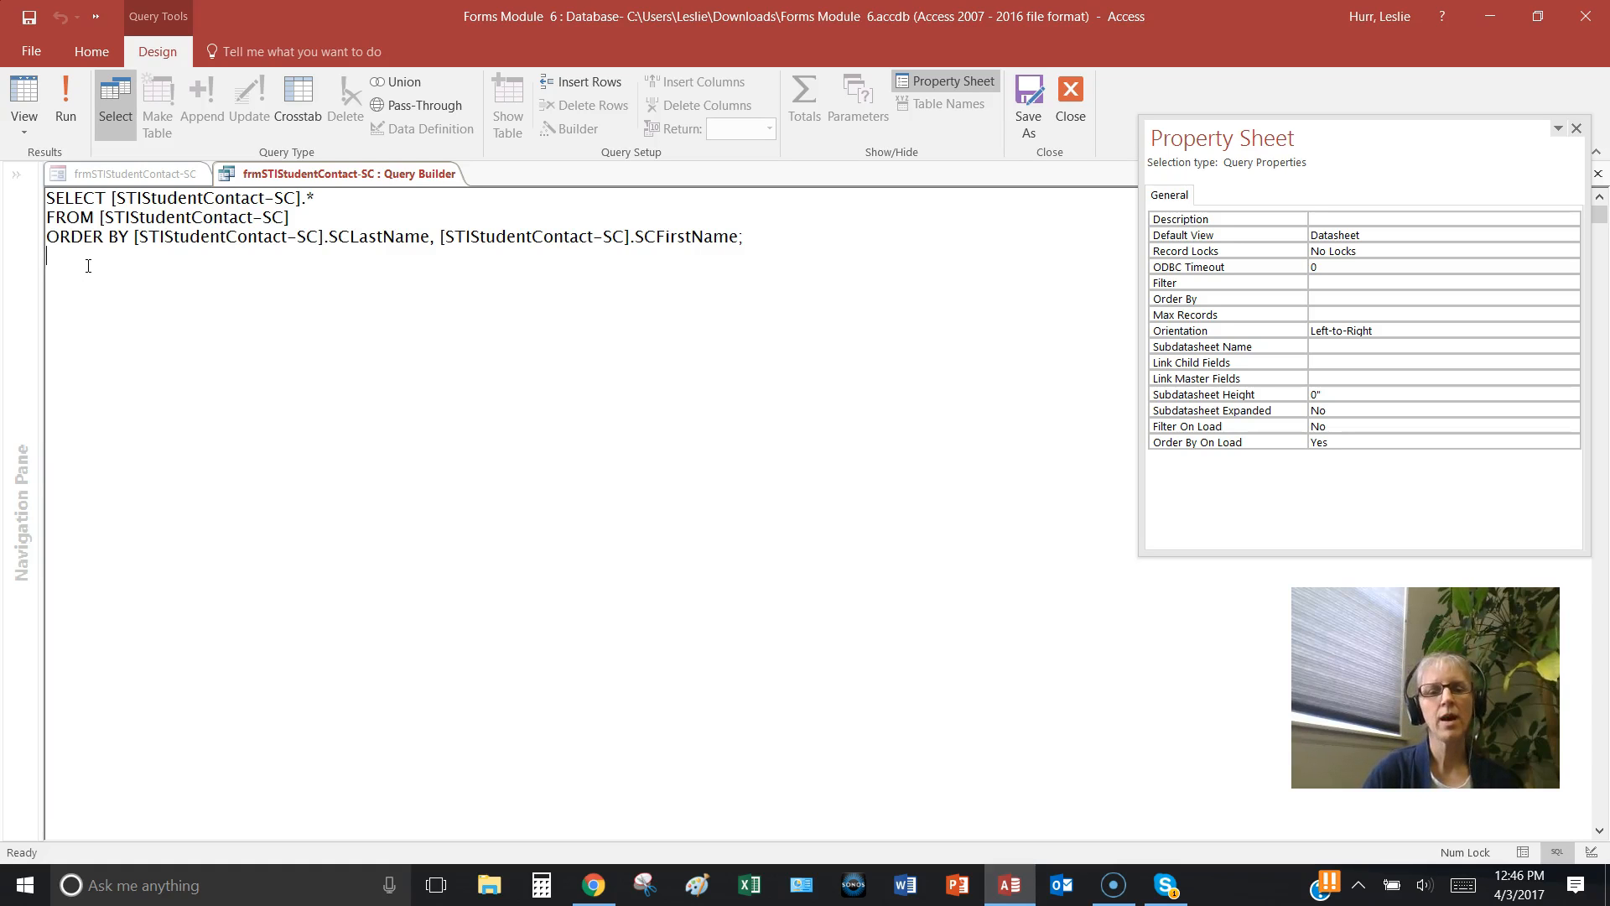
Close the Query Builder and widen the Property Sheet to show more of the form's Record Source statement.
{"action": "left_click", "coordinate": [1069, 91]}
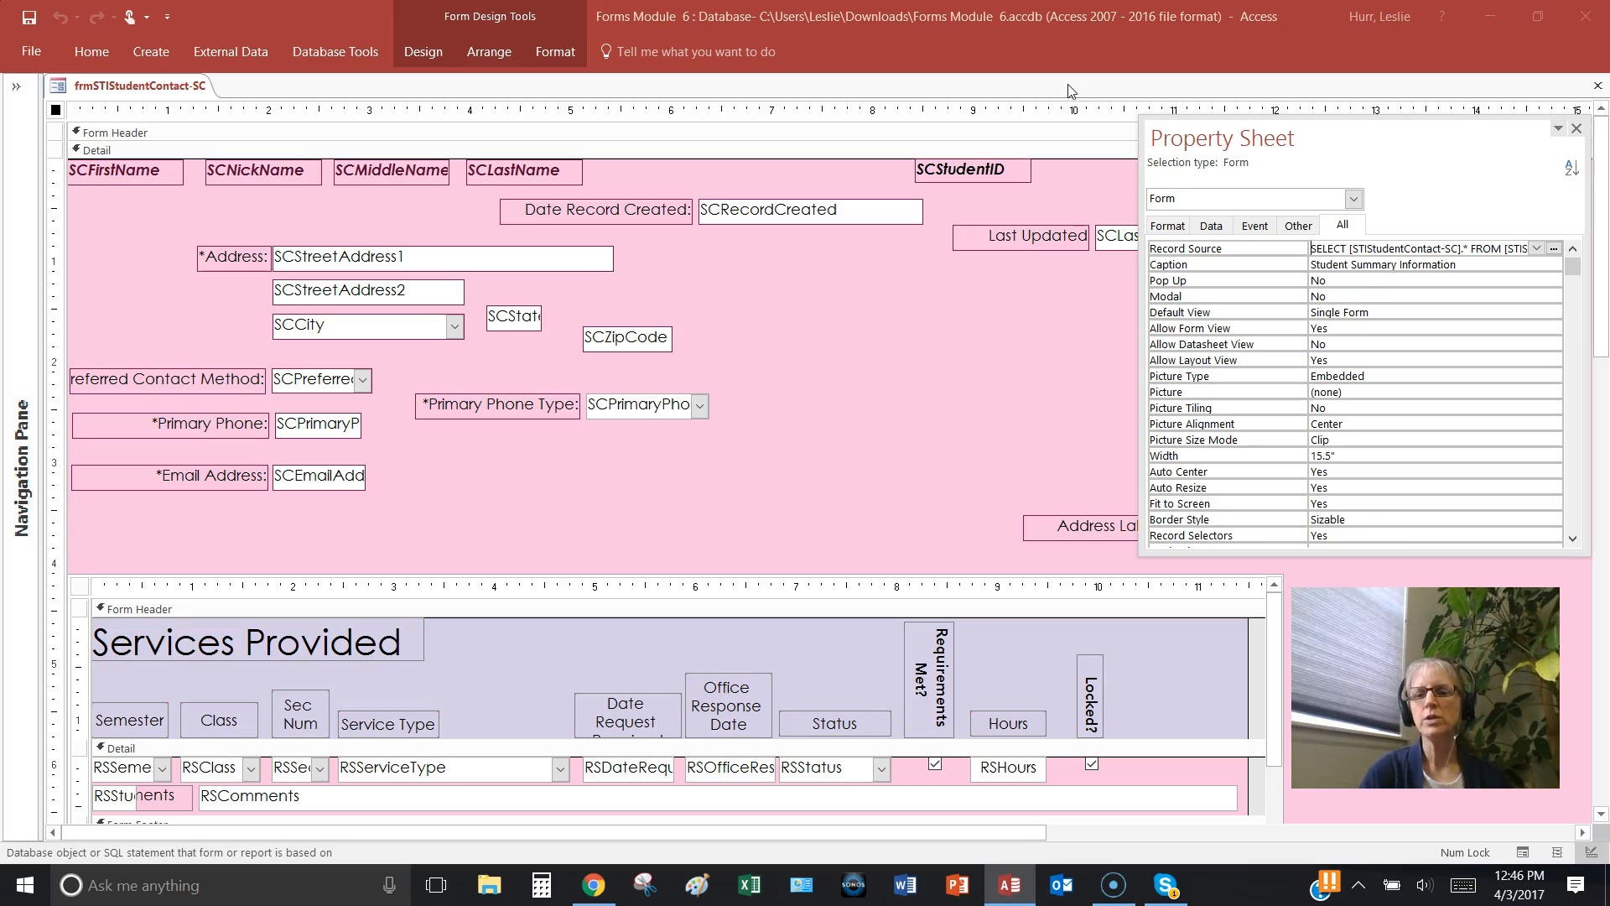
{"action": "left_click_drag", "start_coordinate": [1143, 291], "coordinate": [998, 312]}
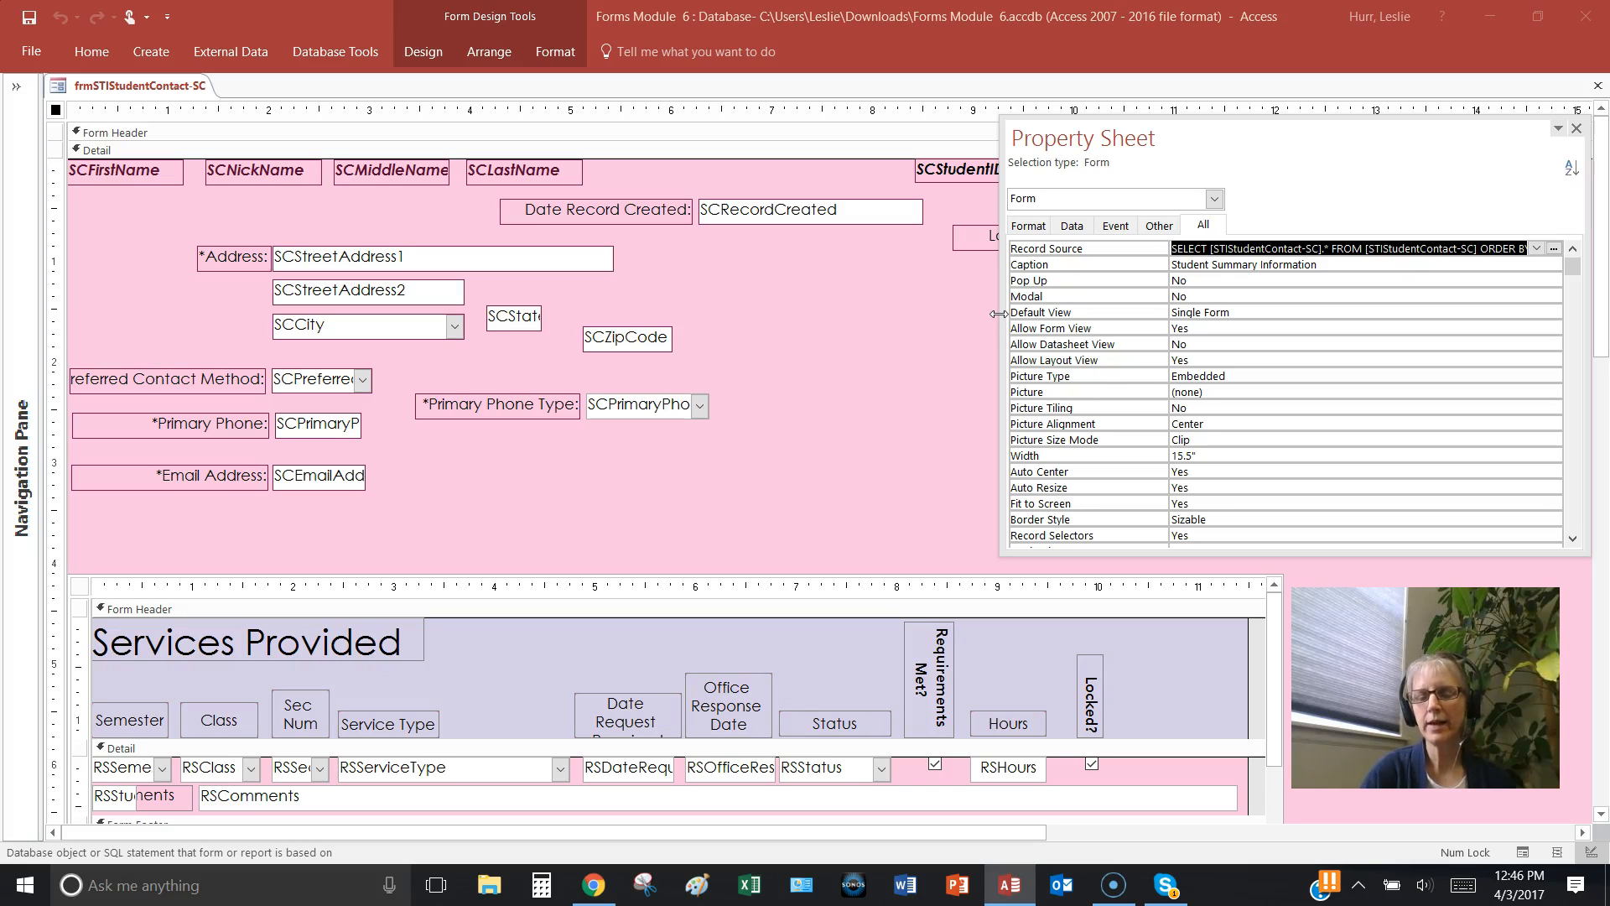
Clear the form's Record Source and start a new query on the STIStudentContact-SC table in the Query Builder.
{"action": "key", "text": "Delete"}
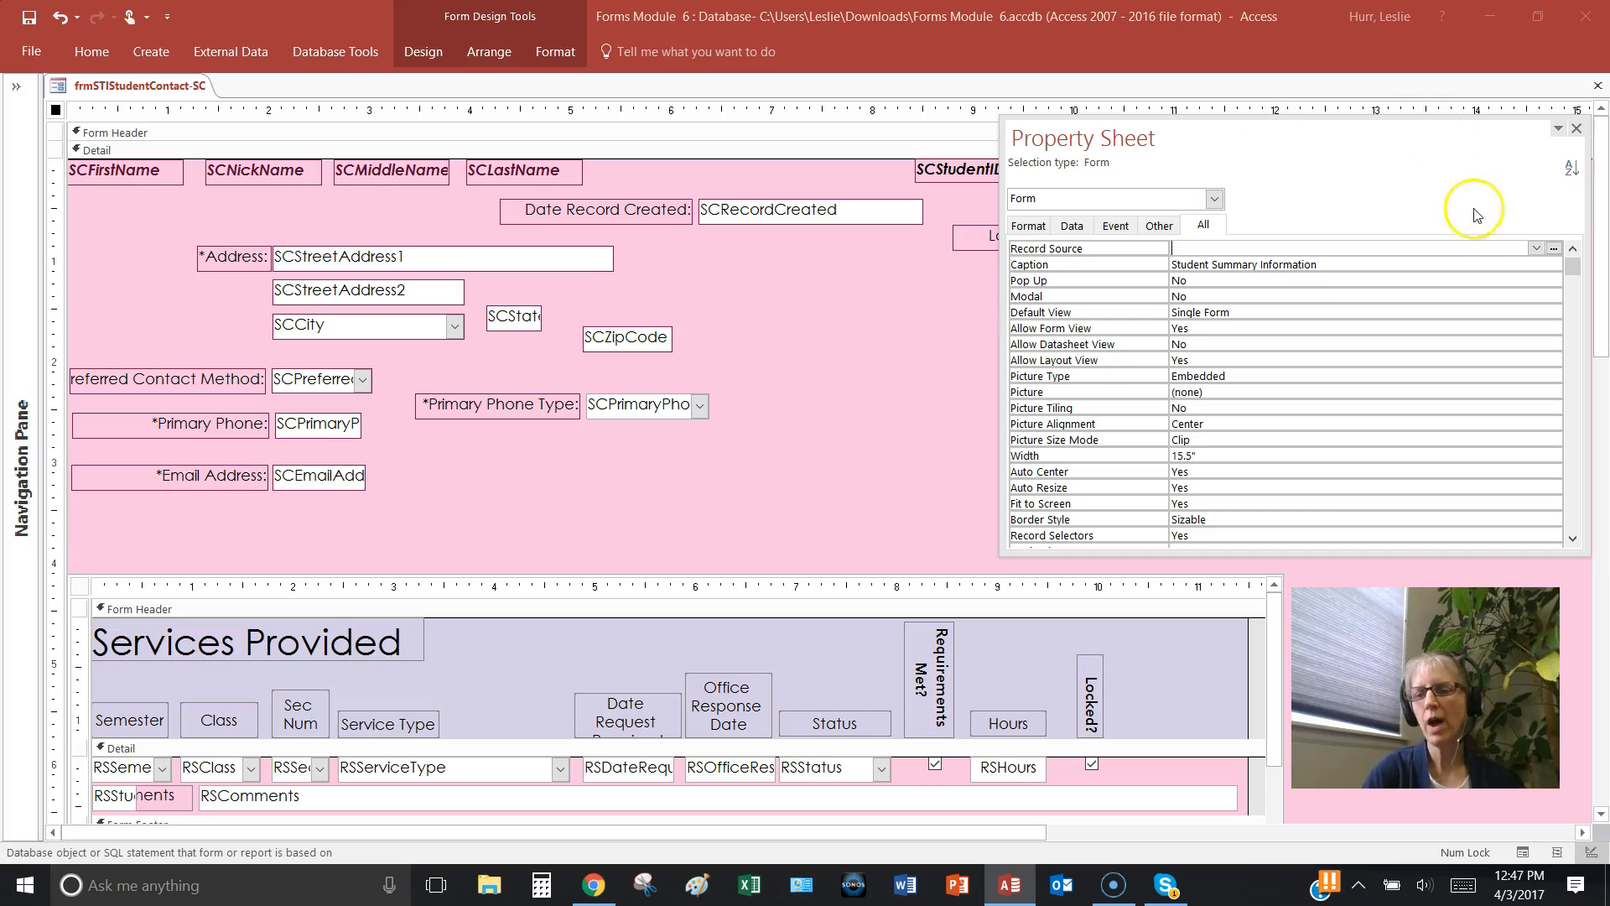
{"action": "left_click", "coordinate": [1553, 249]}
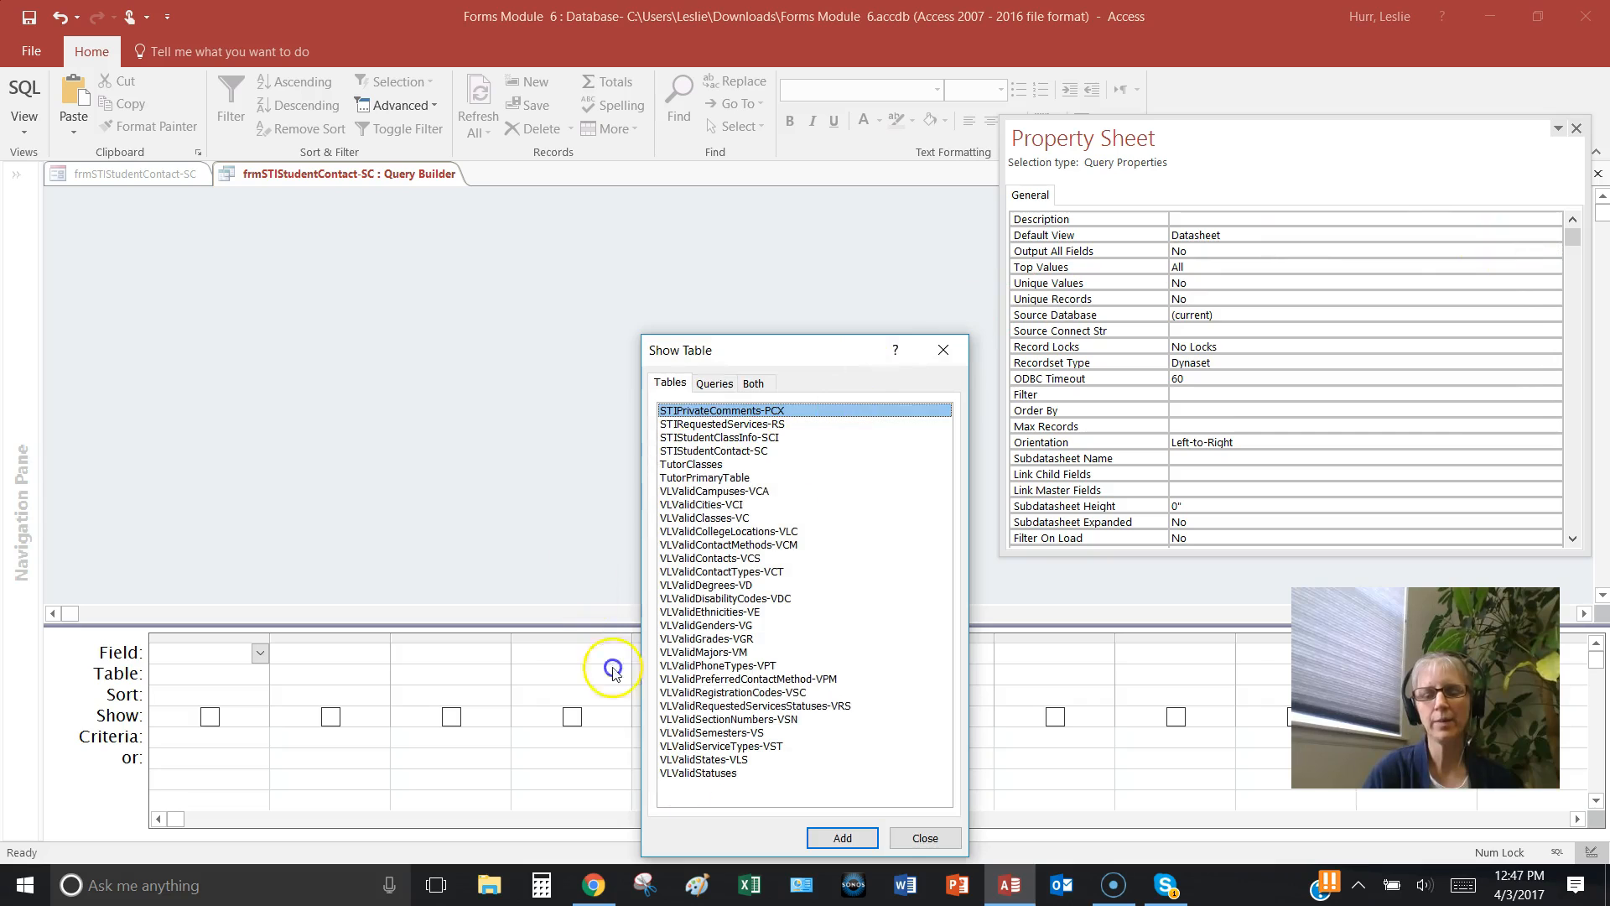
{"action": "left_click", "coordinate": [750, 454]}
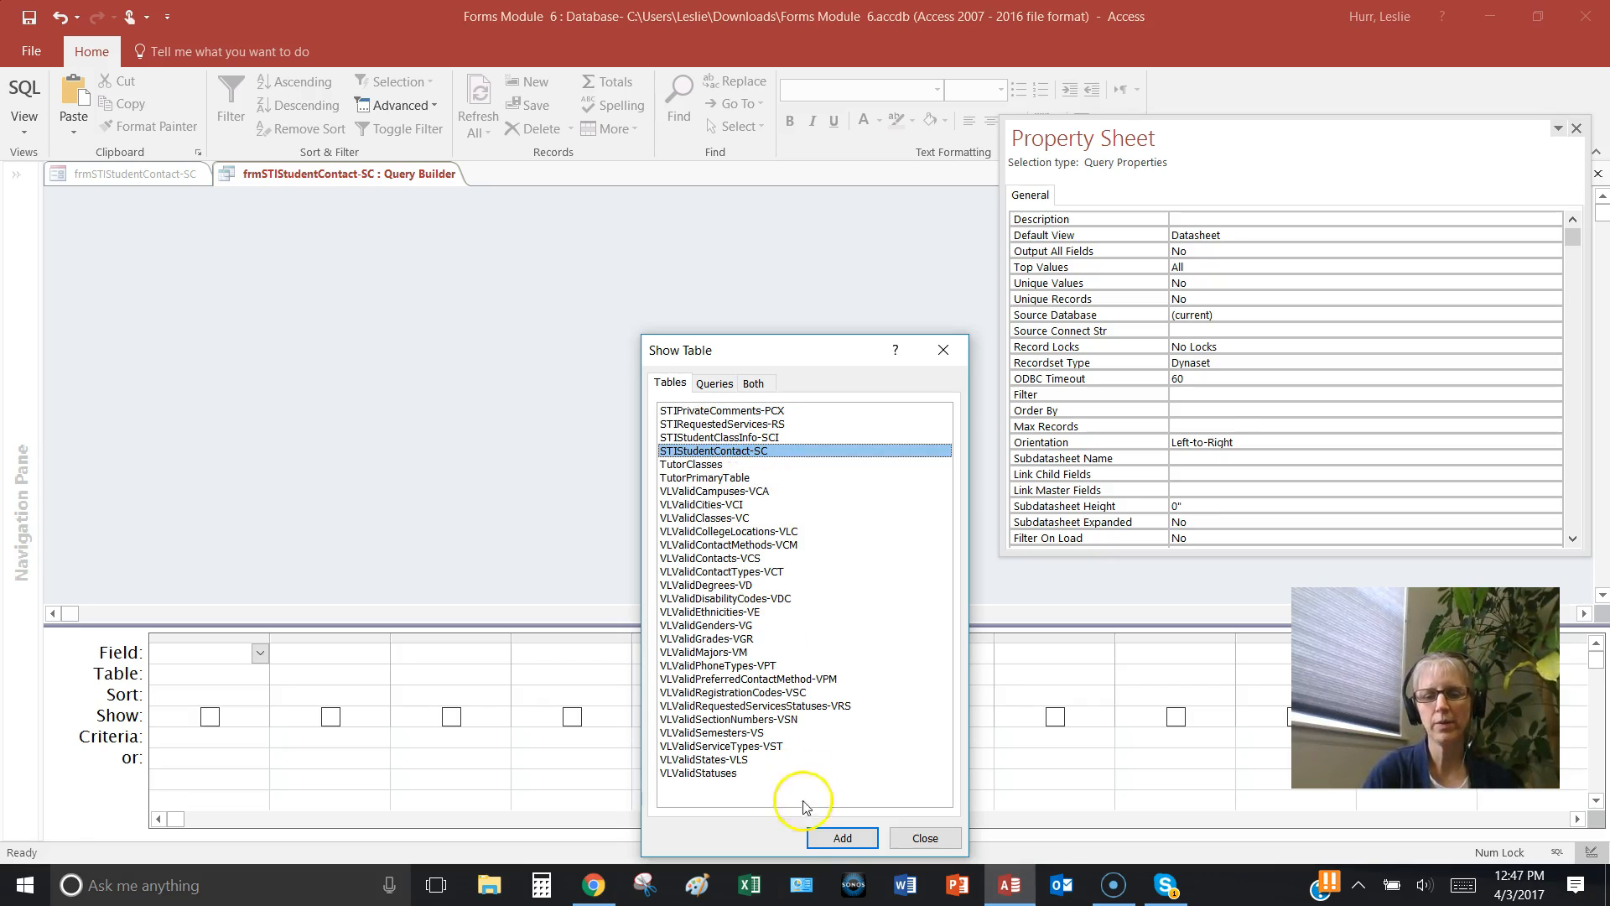
{"action": "left_click", "coordinate": [826, 839]}
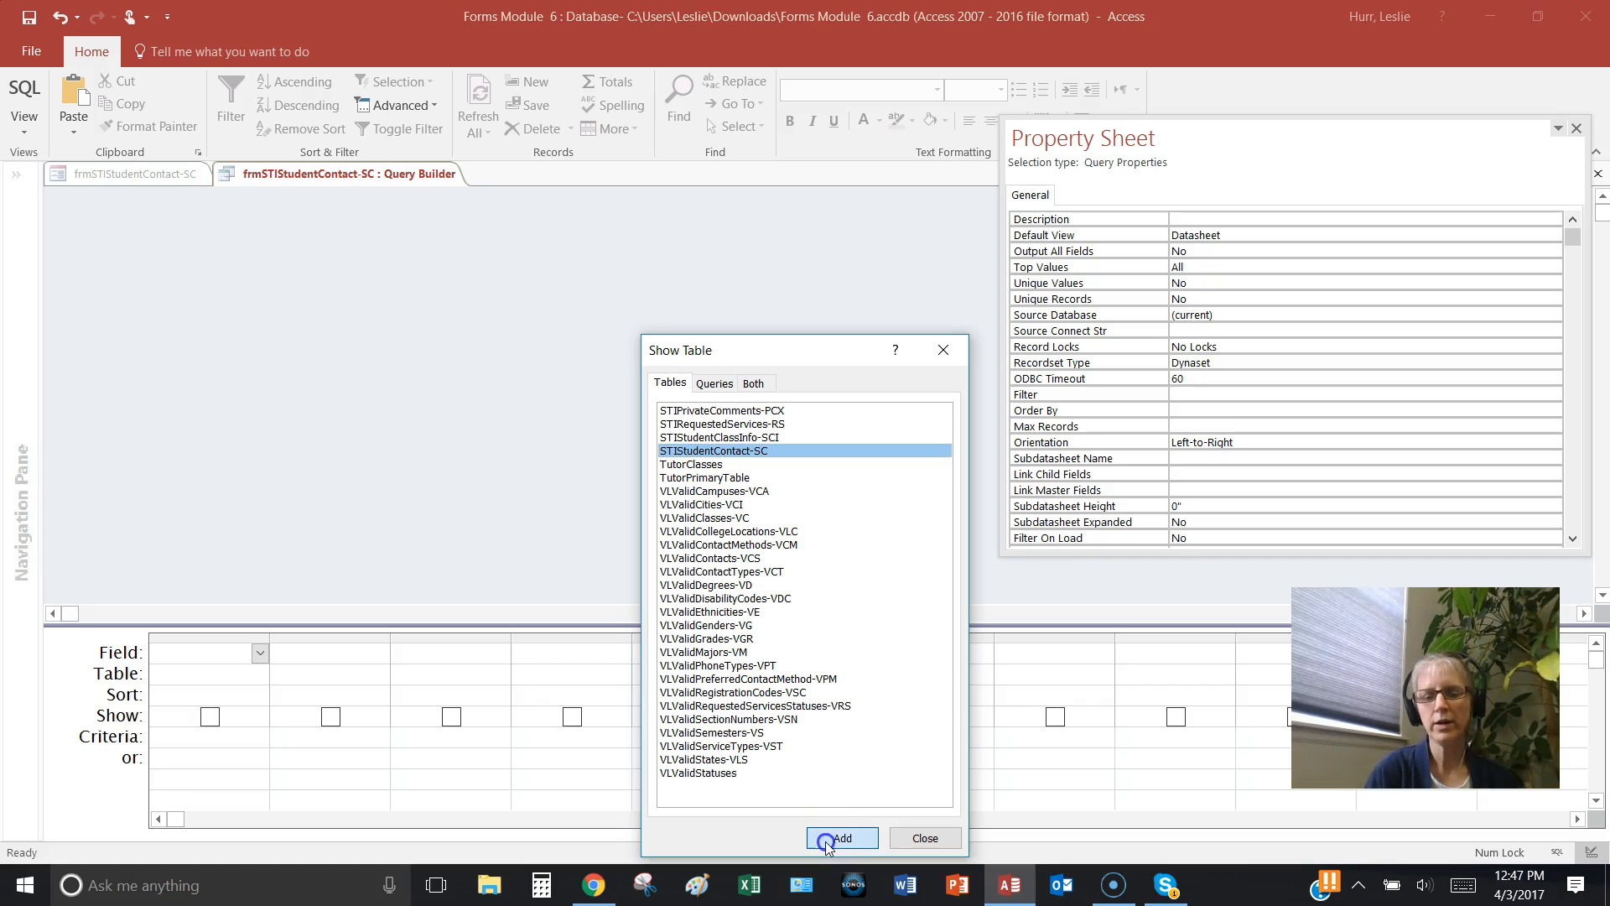
{"action": "left_click", "coordinate": [914, 836]}
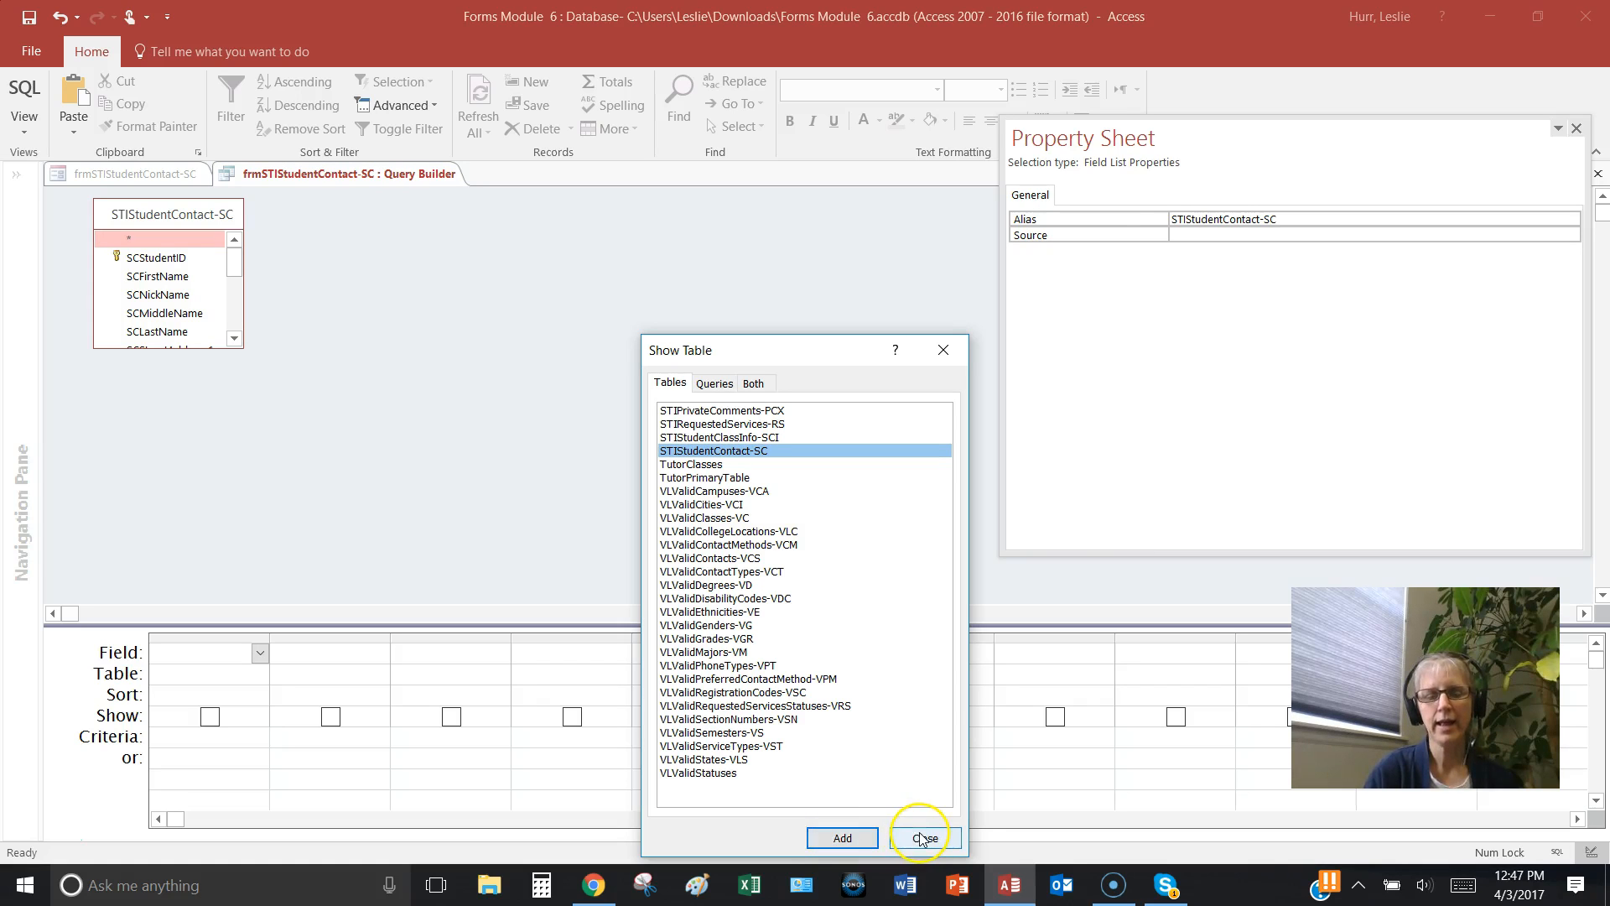
{"action": "left_click", "coordinate": [921, 833]}
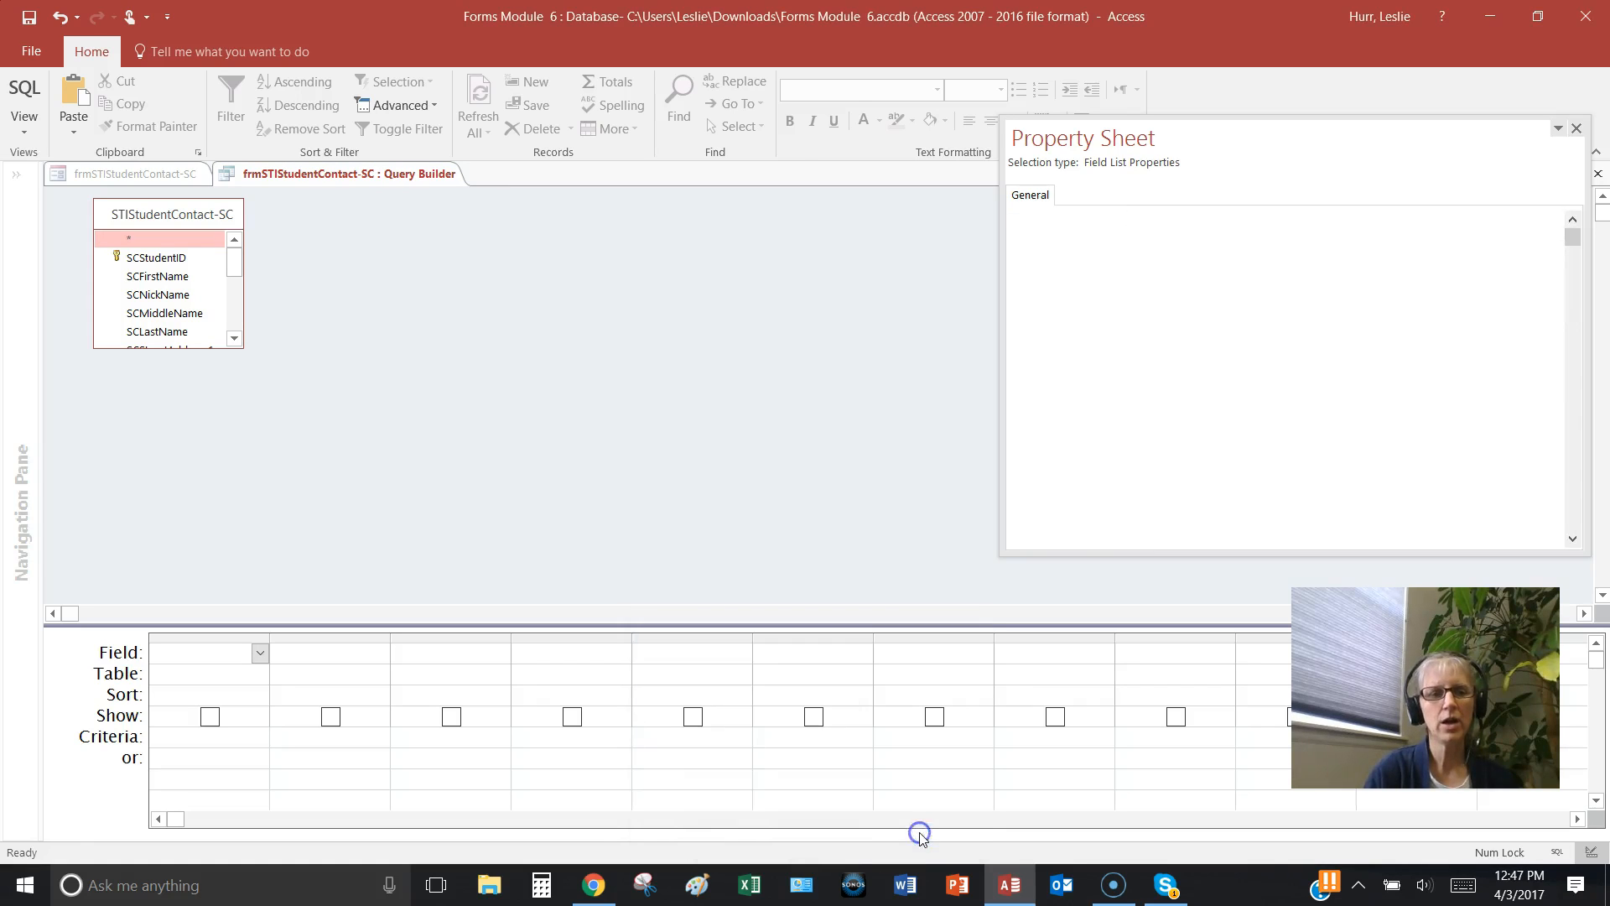
Include all fields of STIStudentContact-SC as a single asterisk column in the query grid, widened to show its full name.
{"action": "double_click", "coordinate": [132, 238]}
{"action": "double_click", "coordinate": [132, 238]}
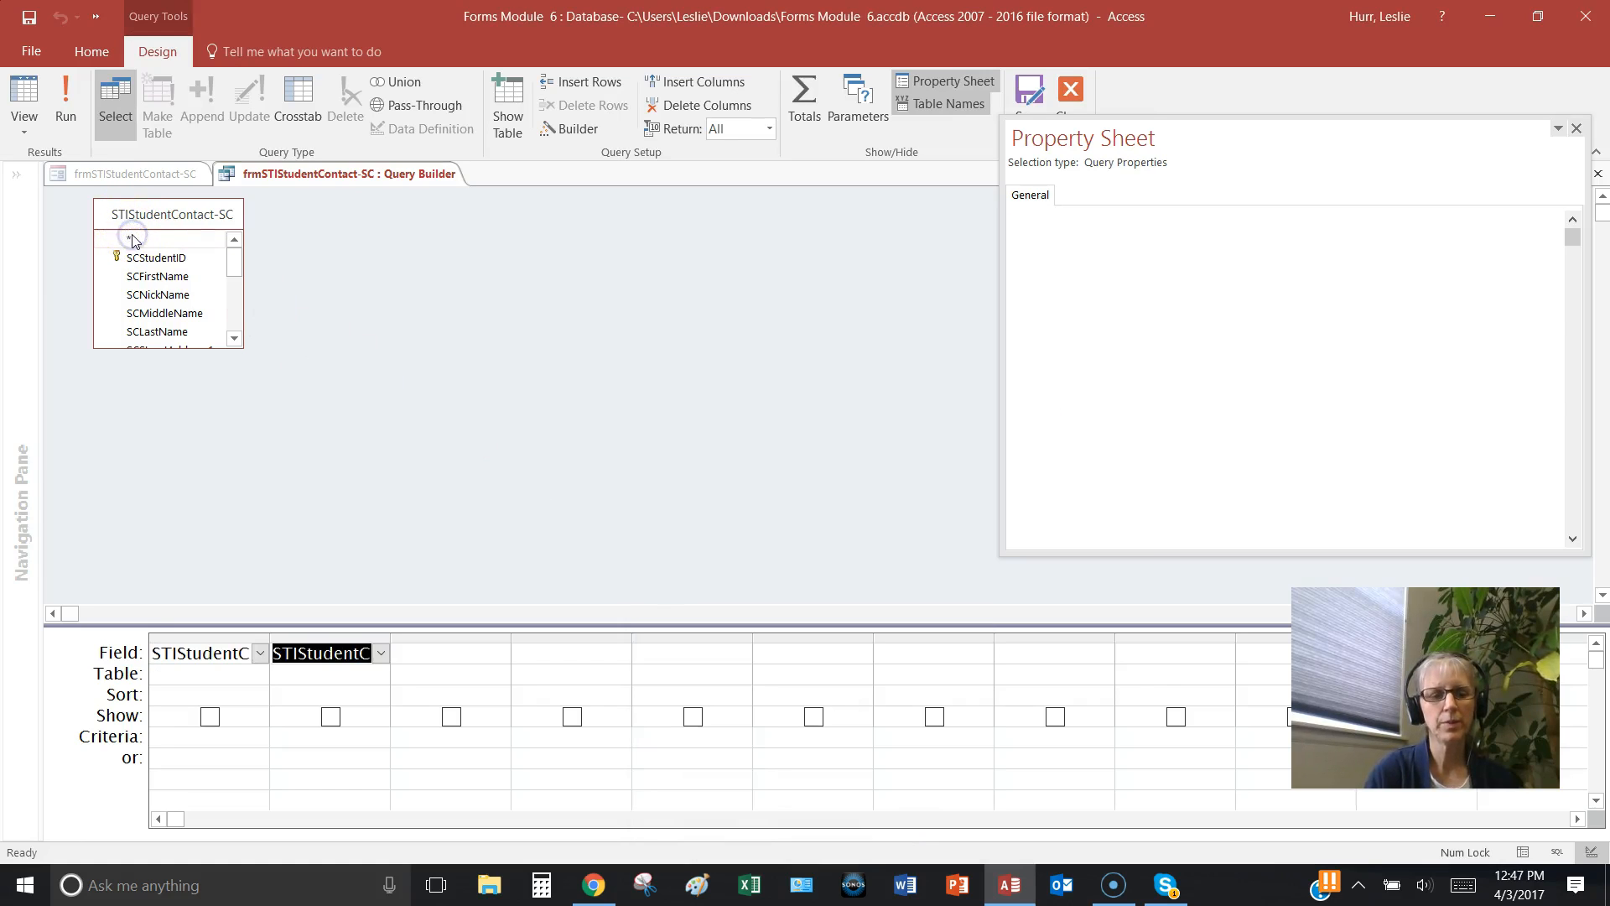
{"action": "left_click", "coordinate": [330, 637]}
{"action": "key", "text": "Delete"}
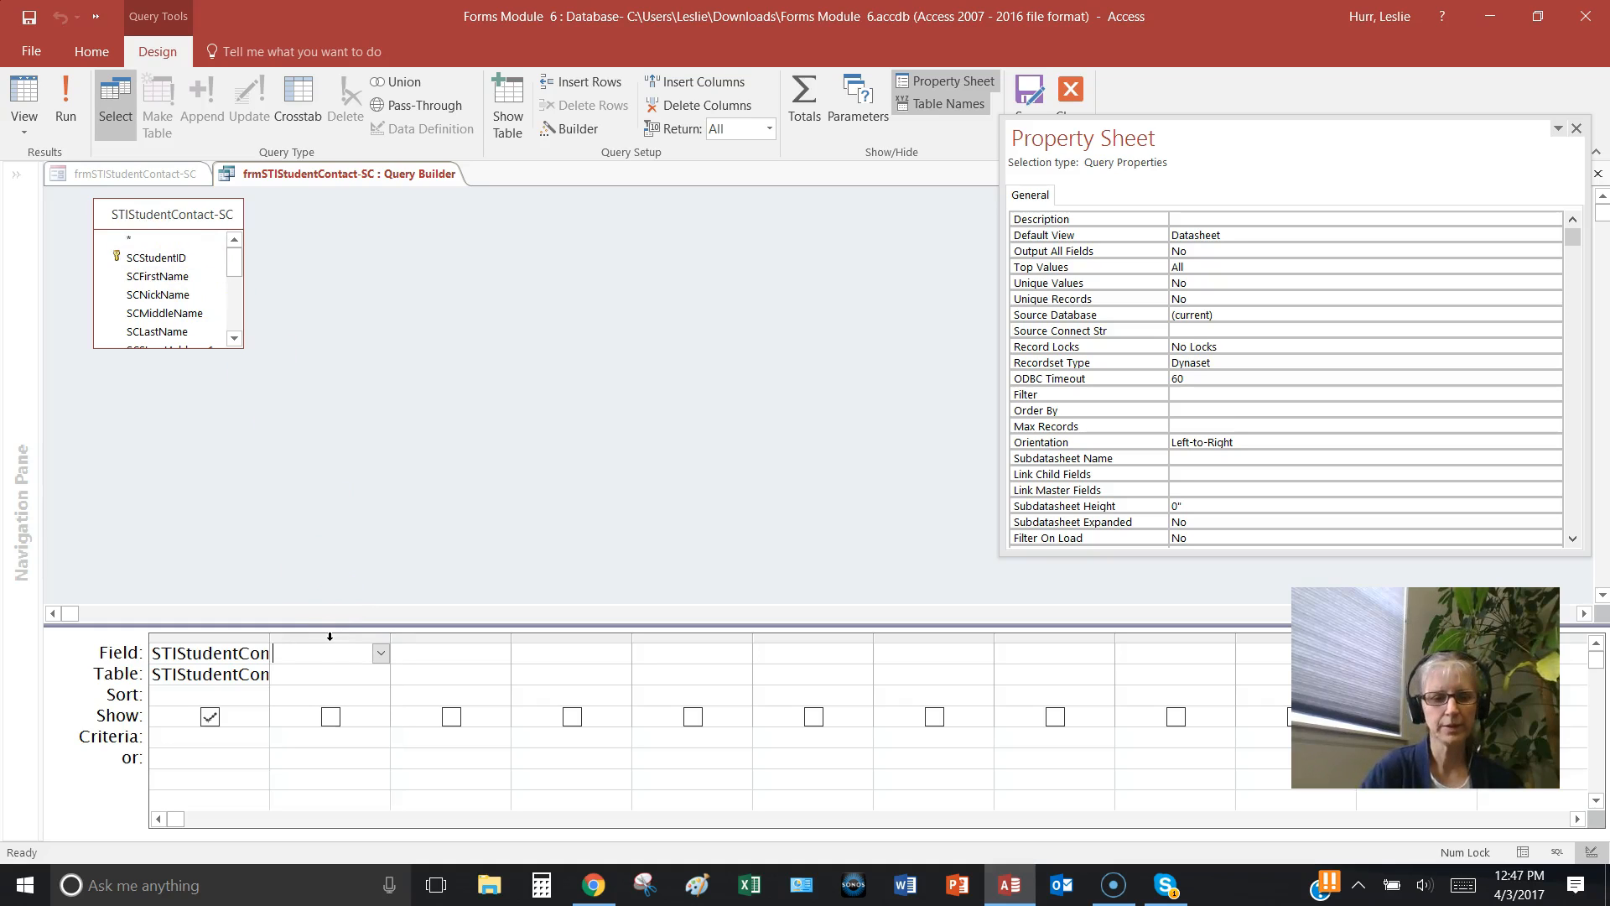
{"action": "left_click_drag", "start_coordinate": [269, 639], "coordinate": [414, 625]}
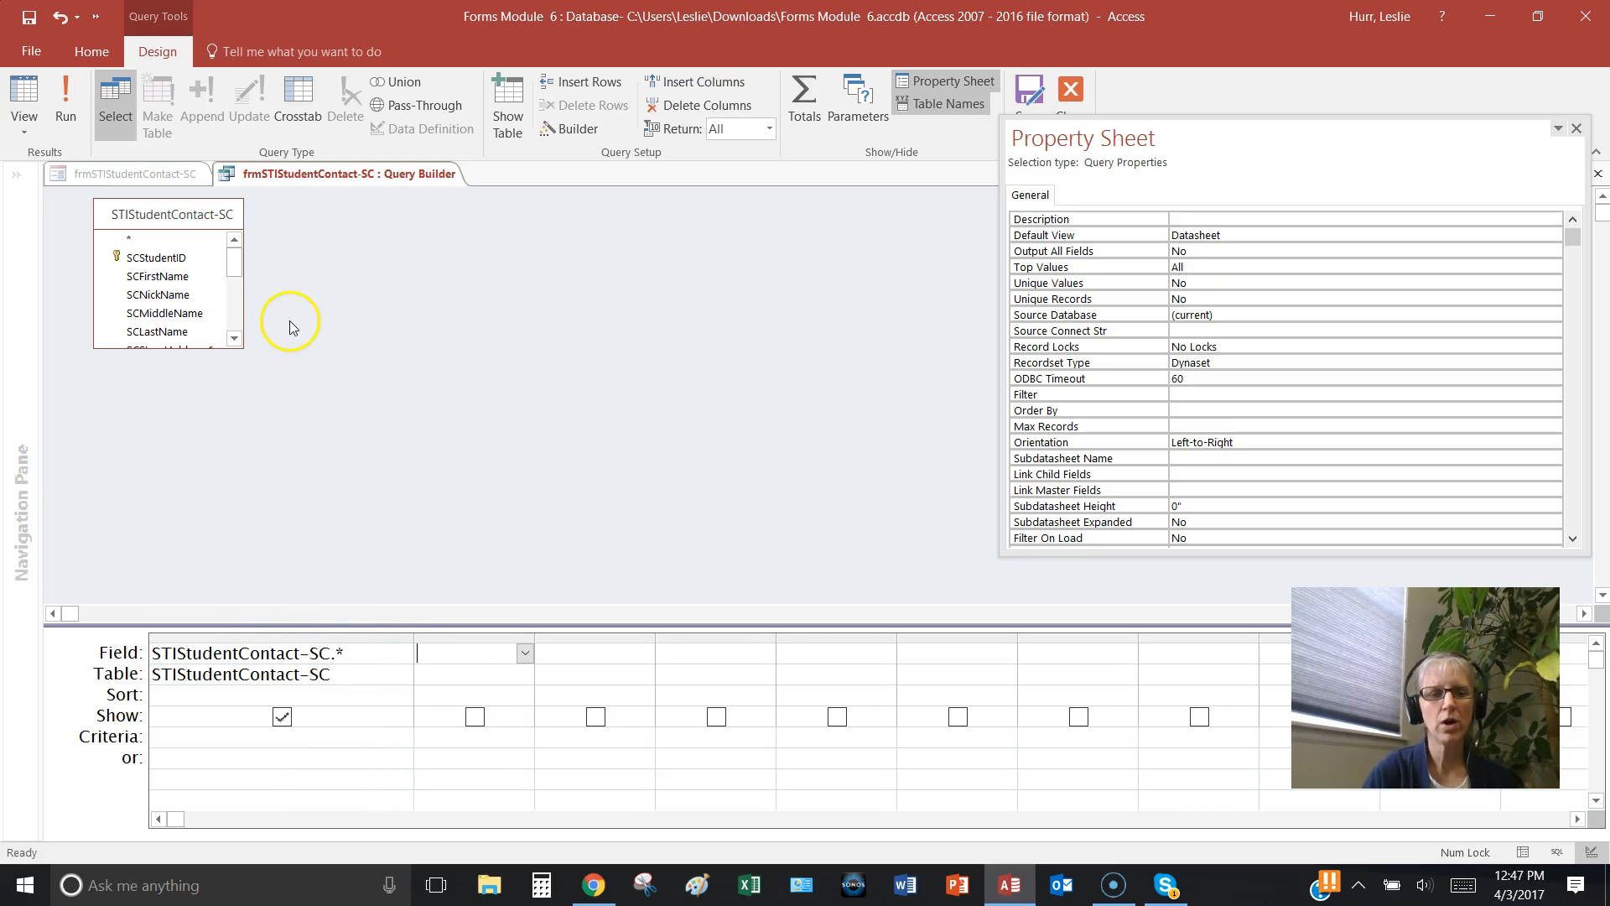
Add SCLastName and SCFirstName to the query grid and exclude both columns from the output.
{"action": "double_click", "coordinate": [193, 333]}
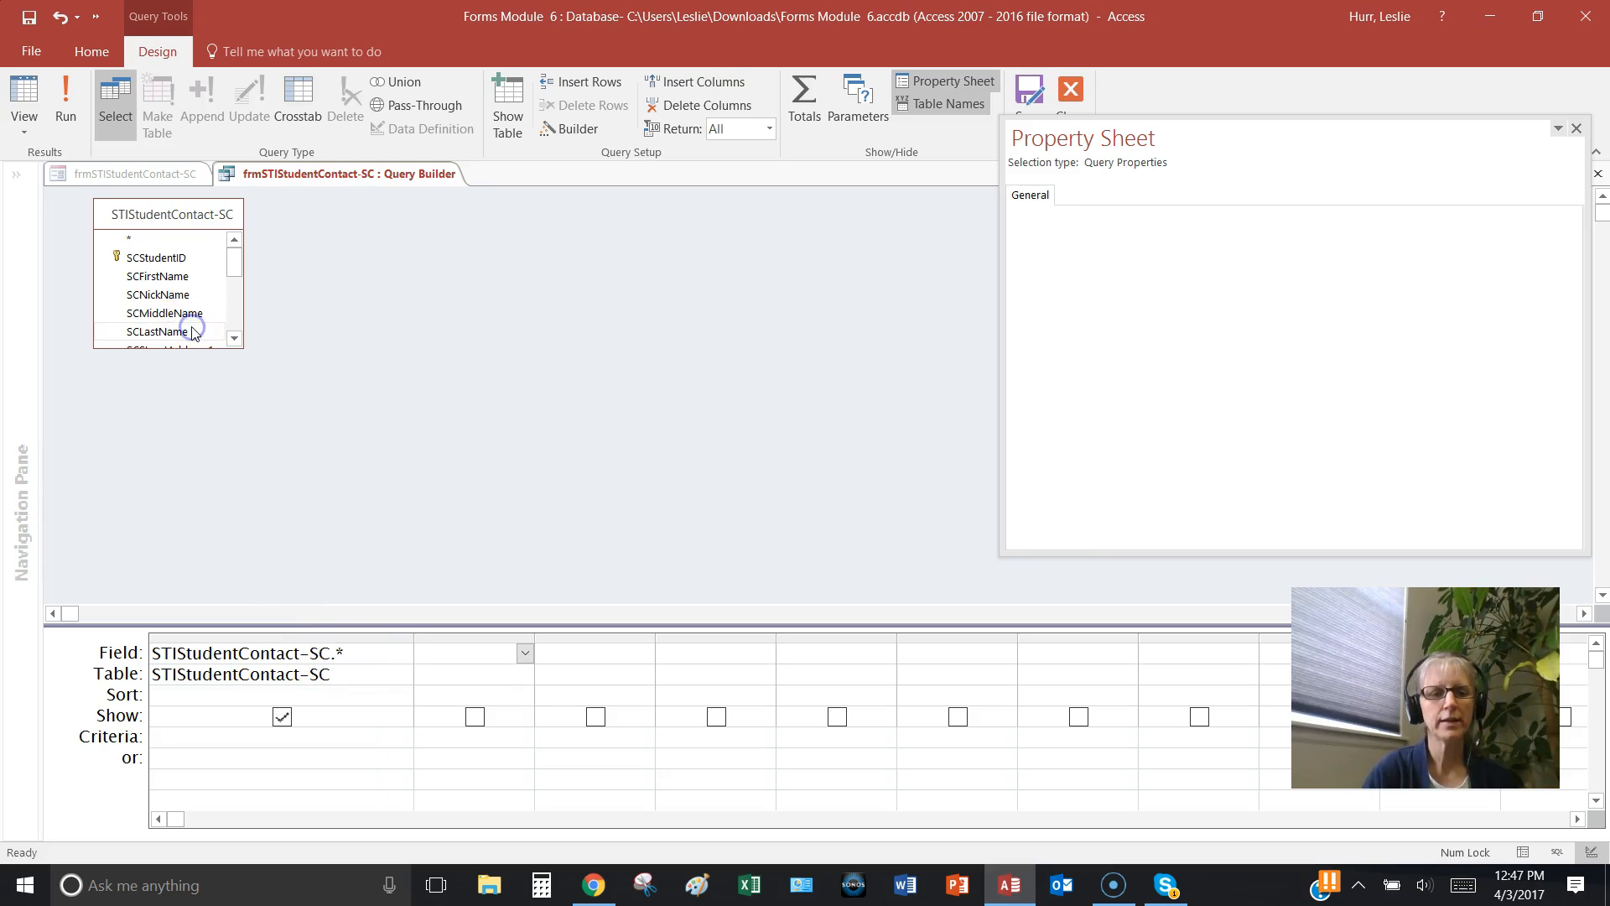
{"action": "double_click", "coordinate": [184, 278]}
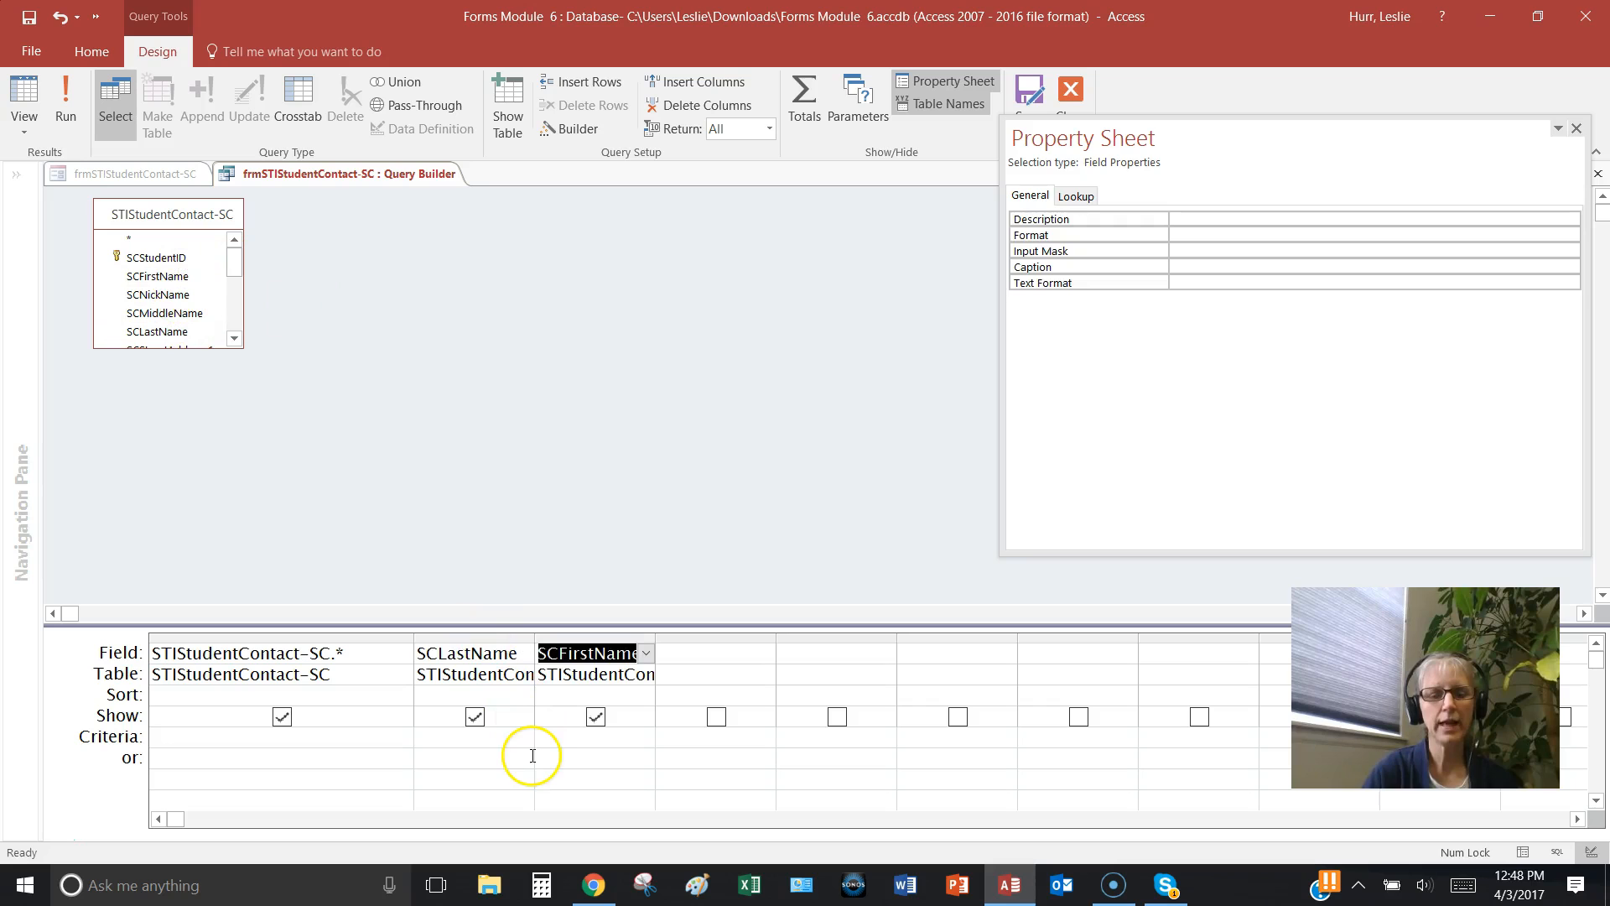
{"action": "left_click", "coordinate": [477, 718]}
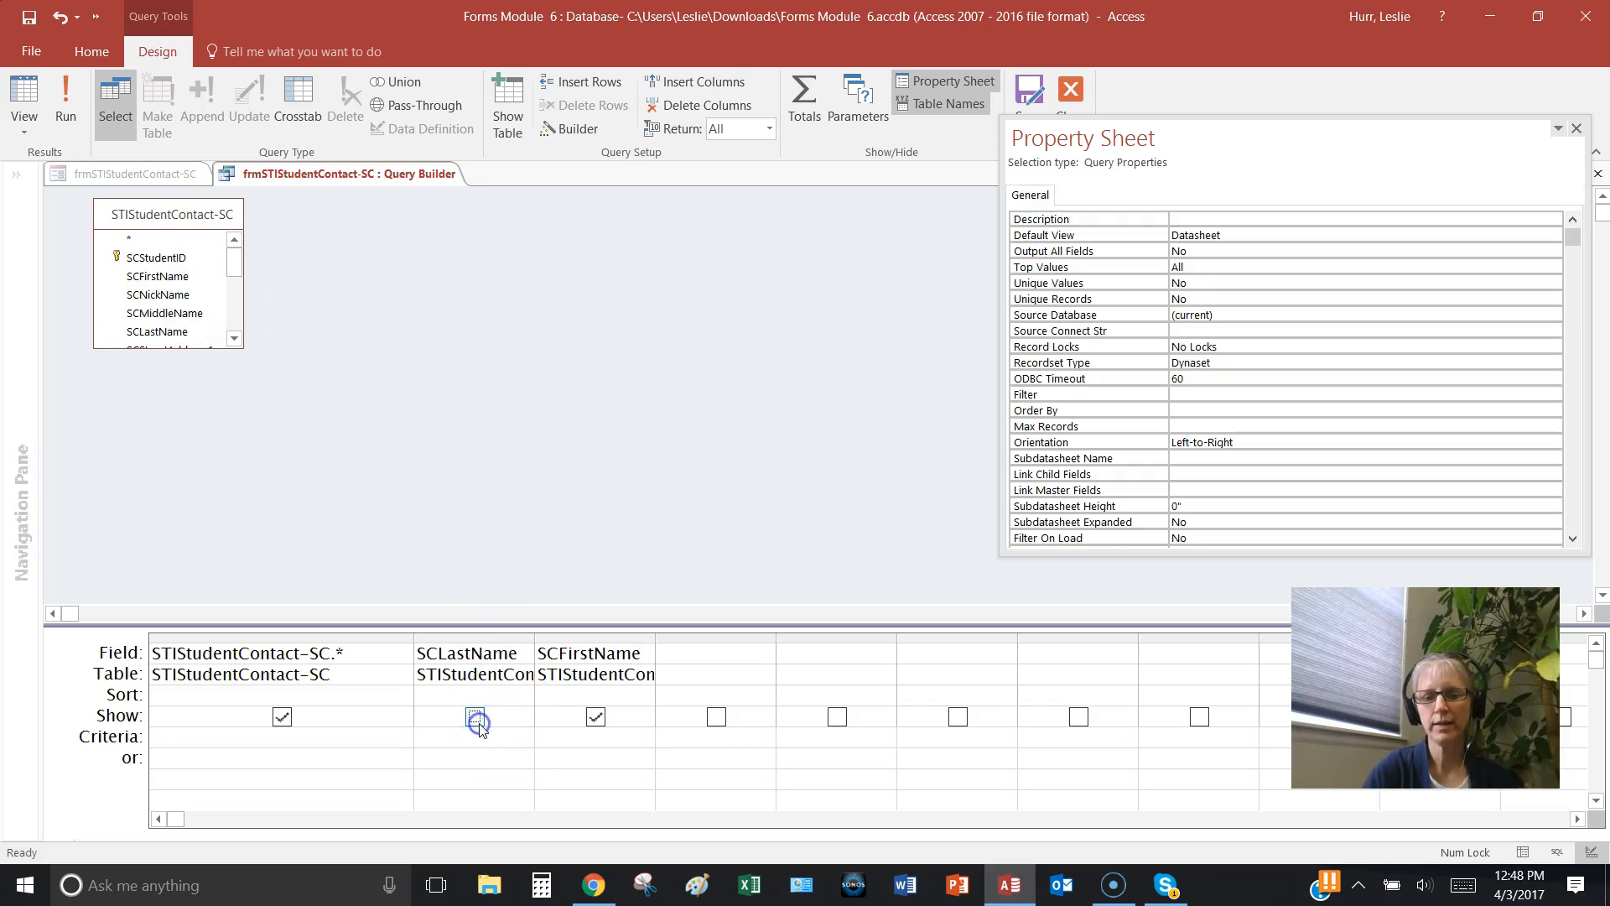
{"action": "left_click", "coordinate": [594, 719]}
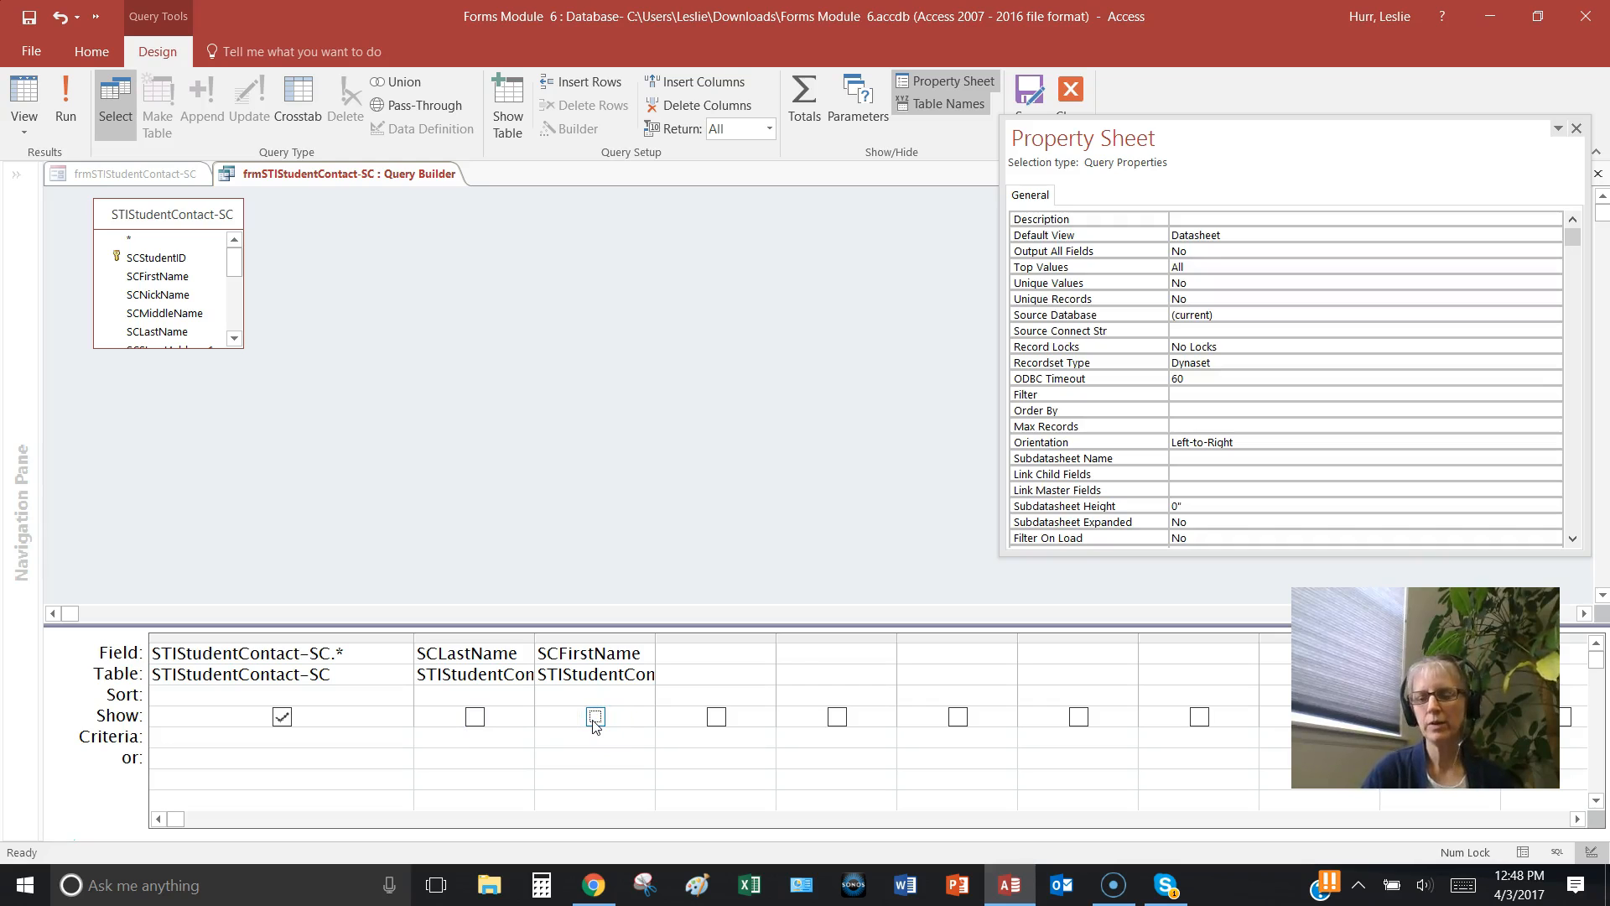
Set the SCLastName and SCFirstName columns to sort Ascending and save the query.
{"action": "left_click", "coordinate": [526, 696]}
{"action": "left_click", "coordinate": [509, 717]}
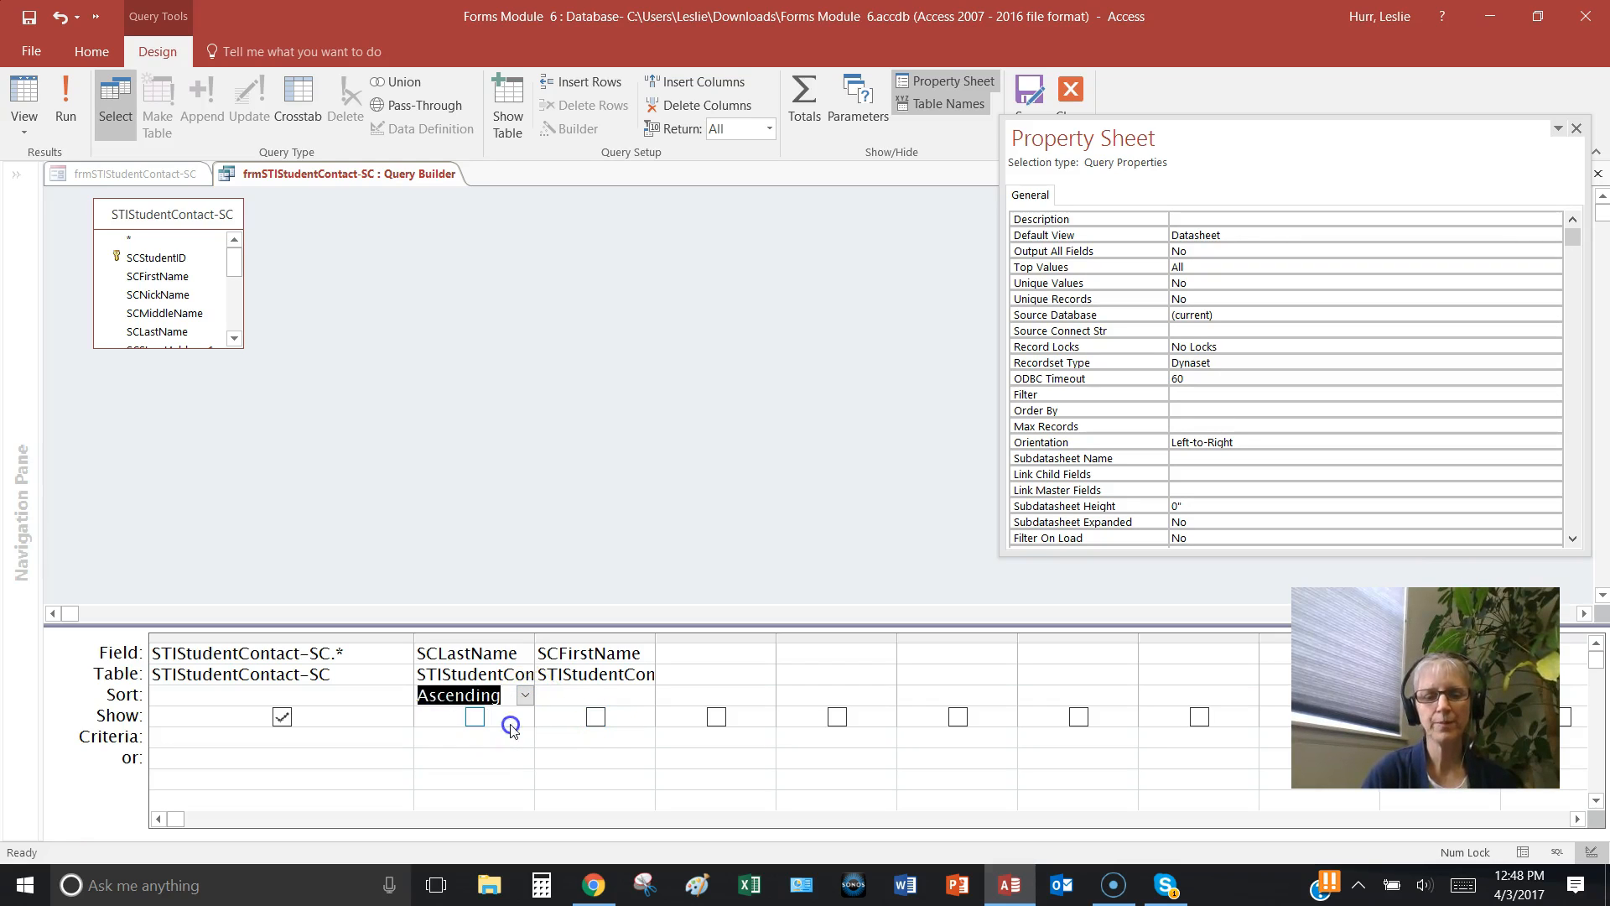
{"action": "left_click", "coordinate": [642, 698]}
{"action": "left_click", "coordinate": [635, 720]}
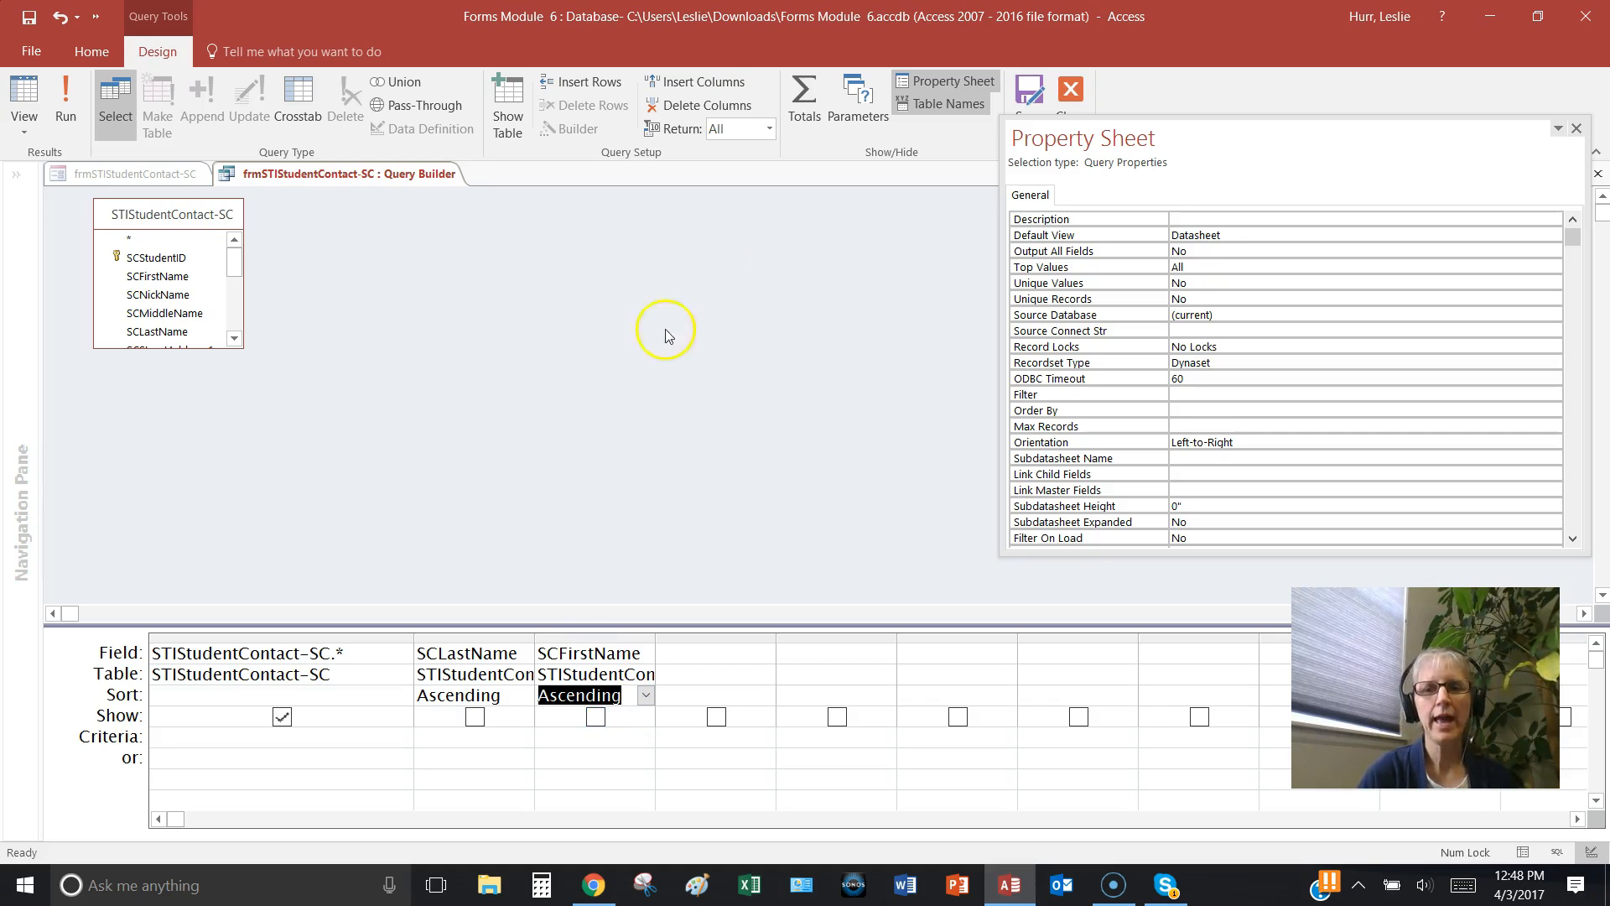
{"action": "left_click", "coordinate": [27, 17]}
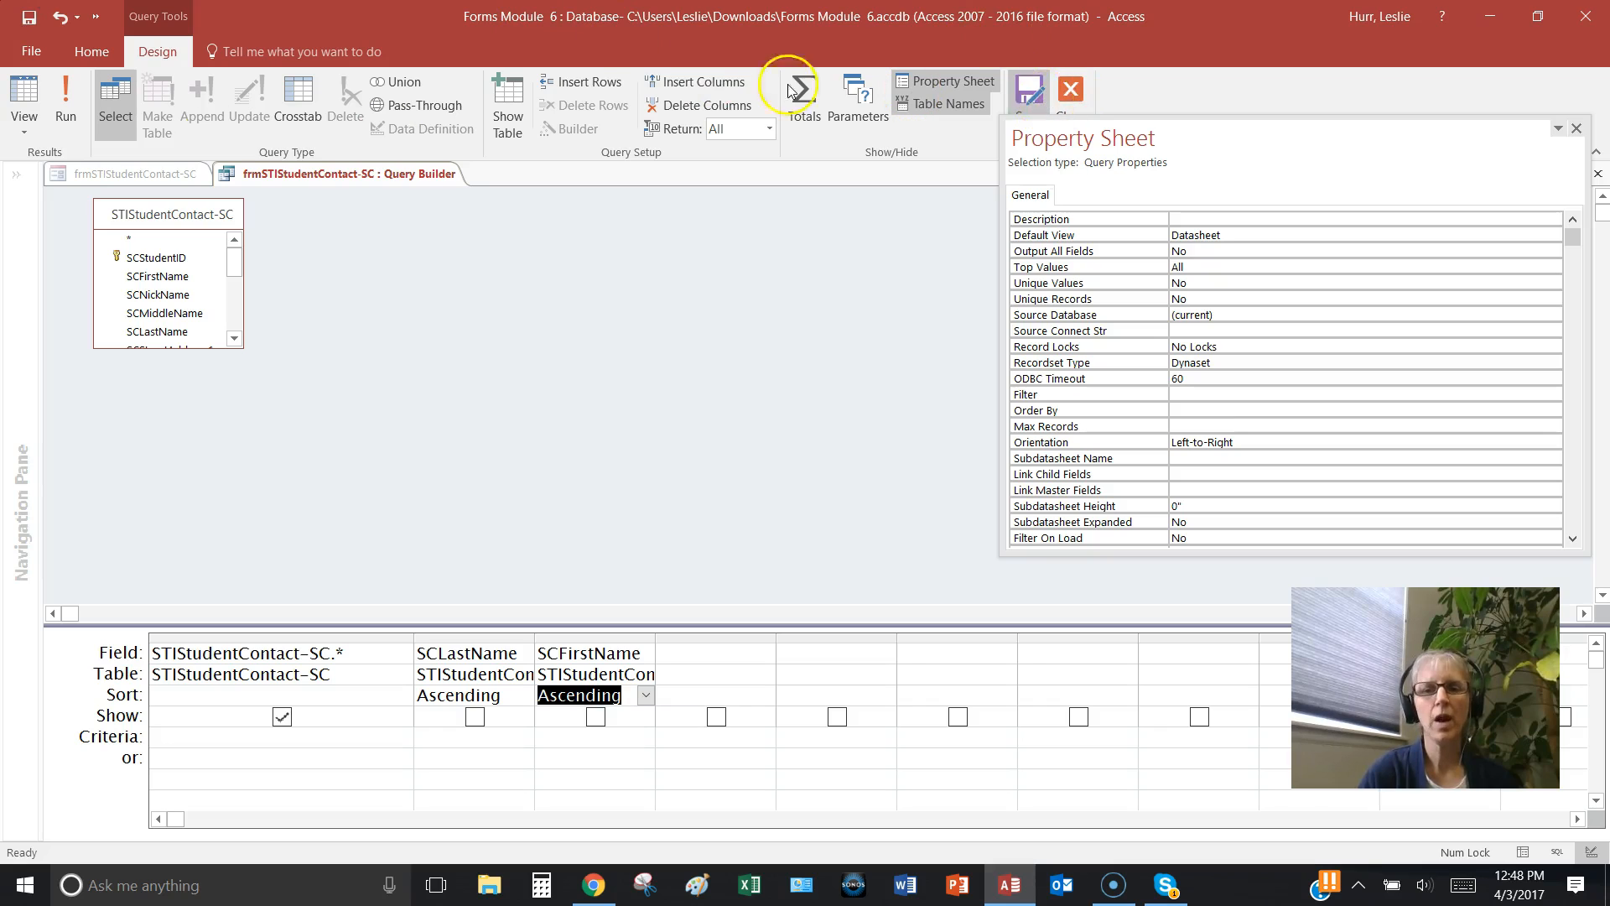
Review the query's statement in SQL View, then close the Query Builder to return to the form design.
{"action": "left_click", "coordinate": [33, 135]}
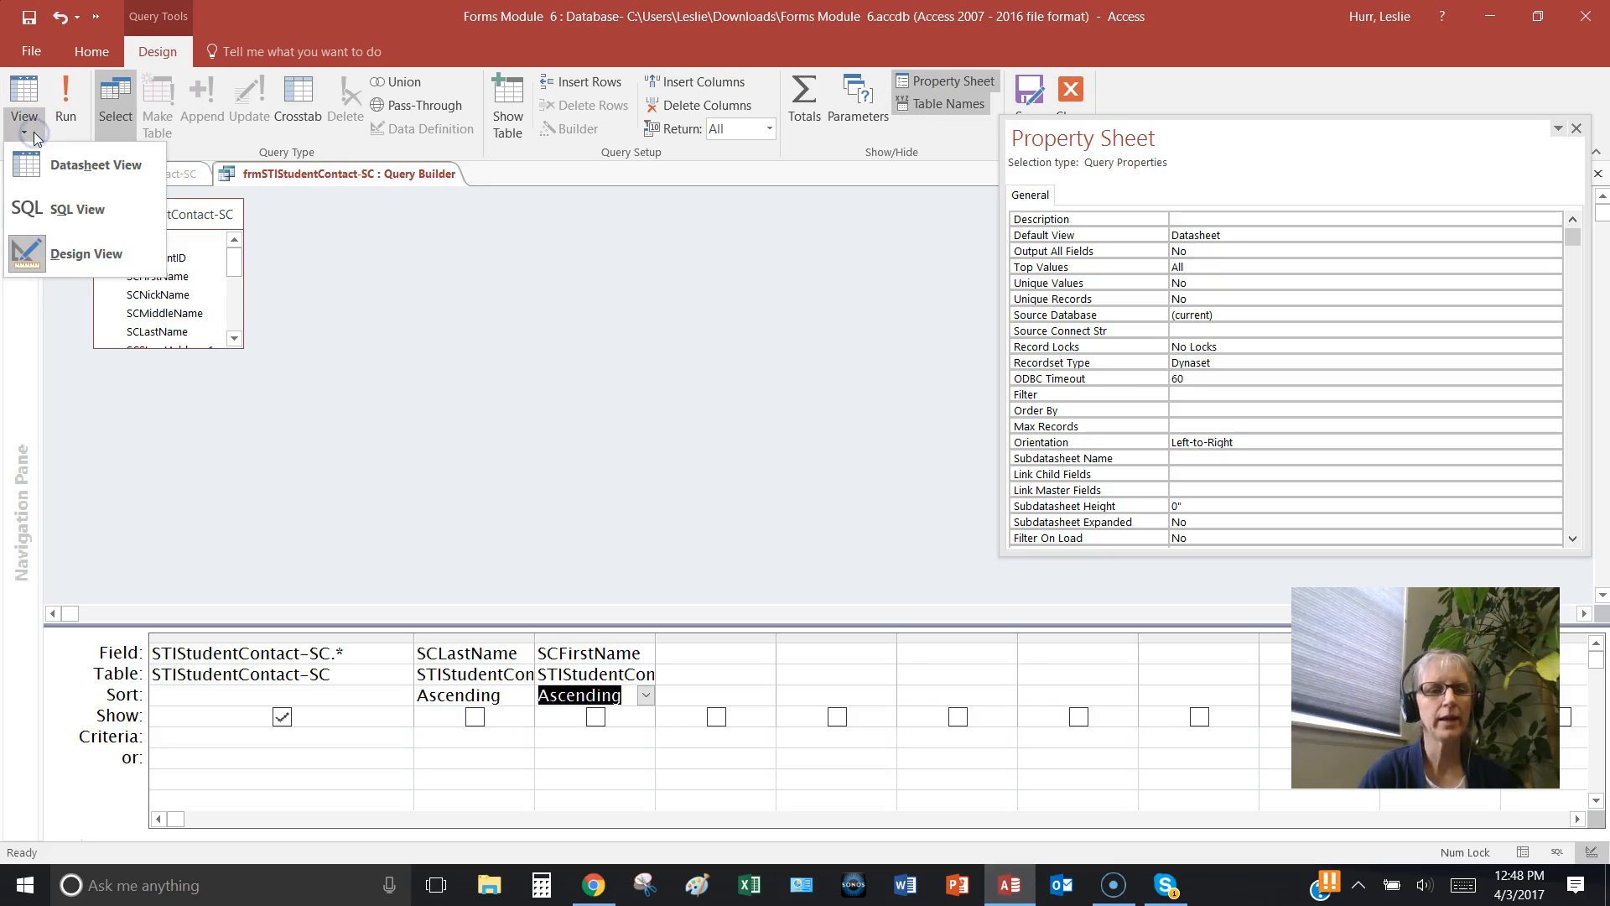
{"action": "left_click", "coordinate": [35, 211]}
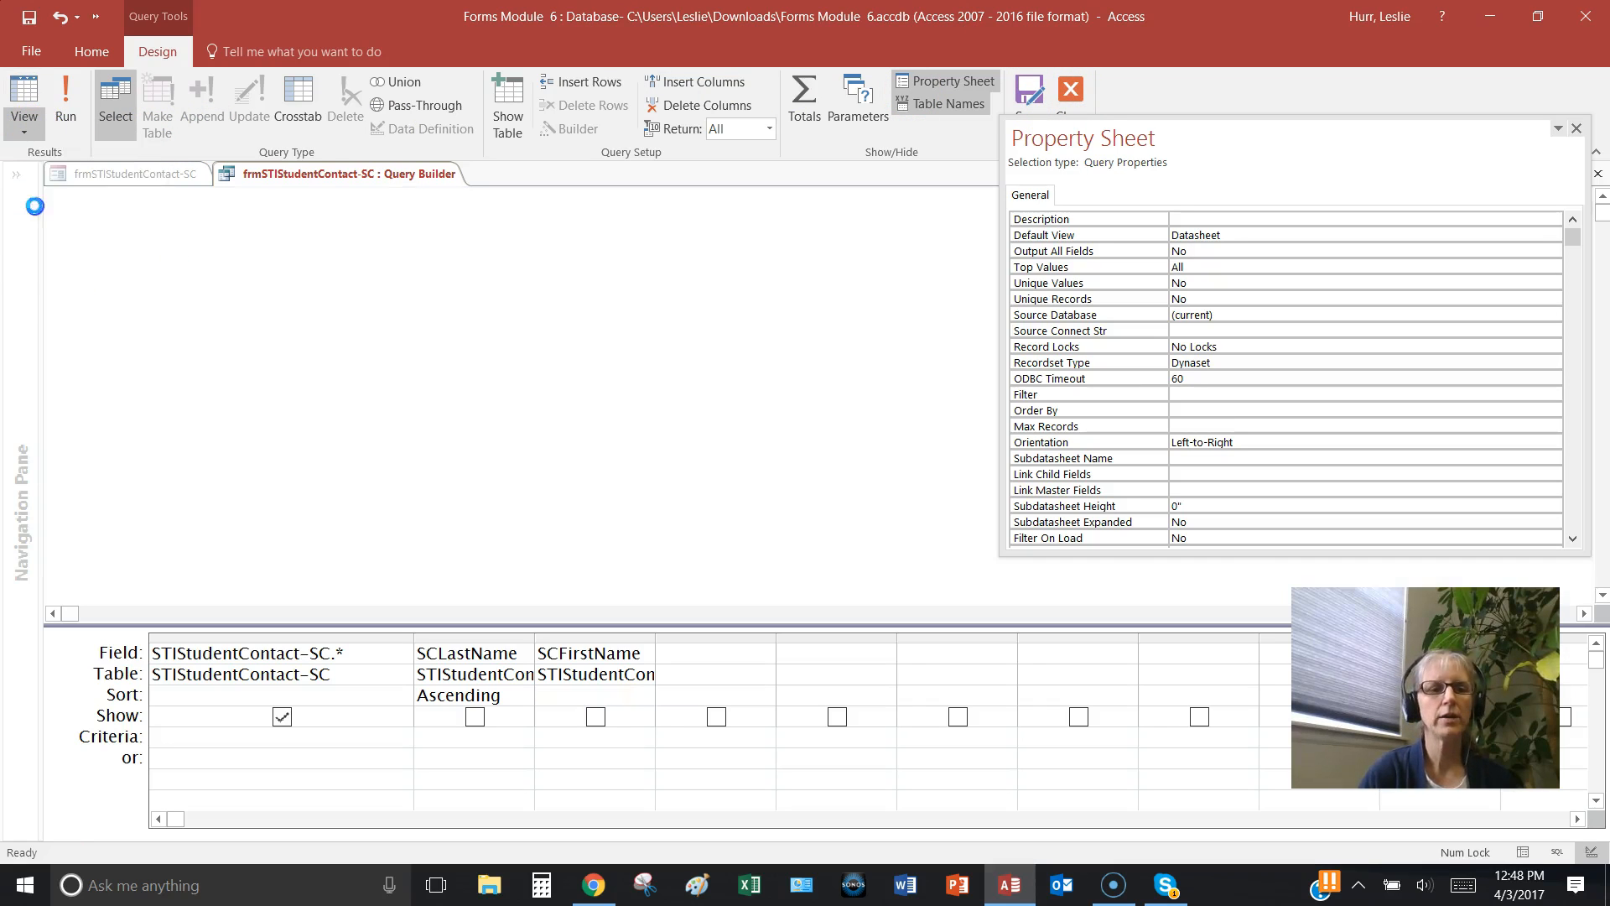
{"action": "left_click", "coordinate": [130, 290]}
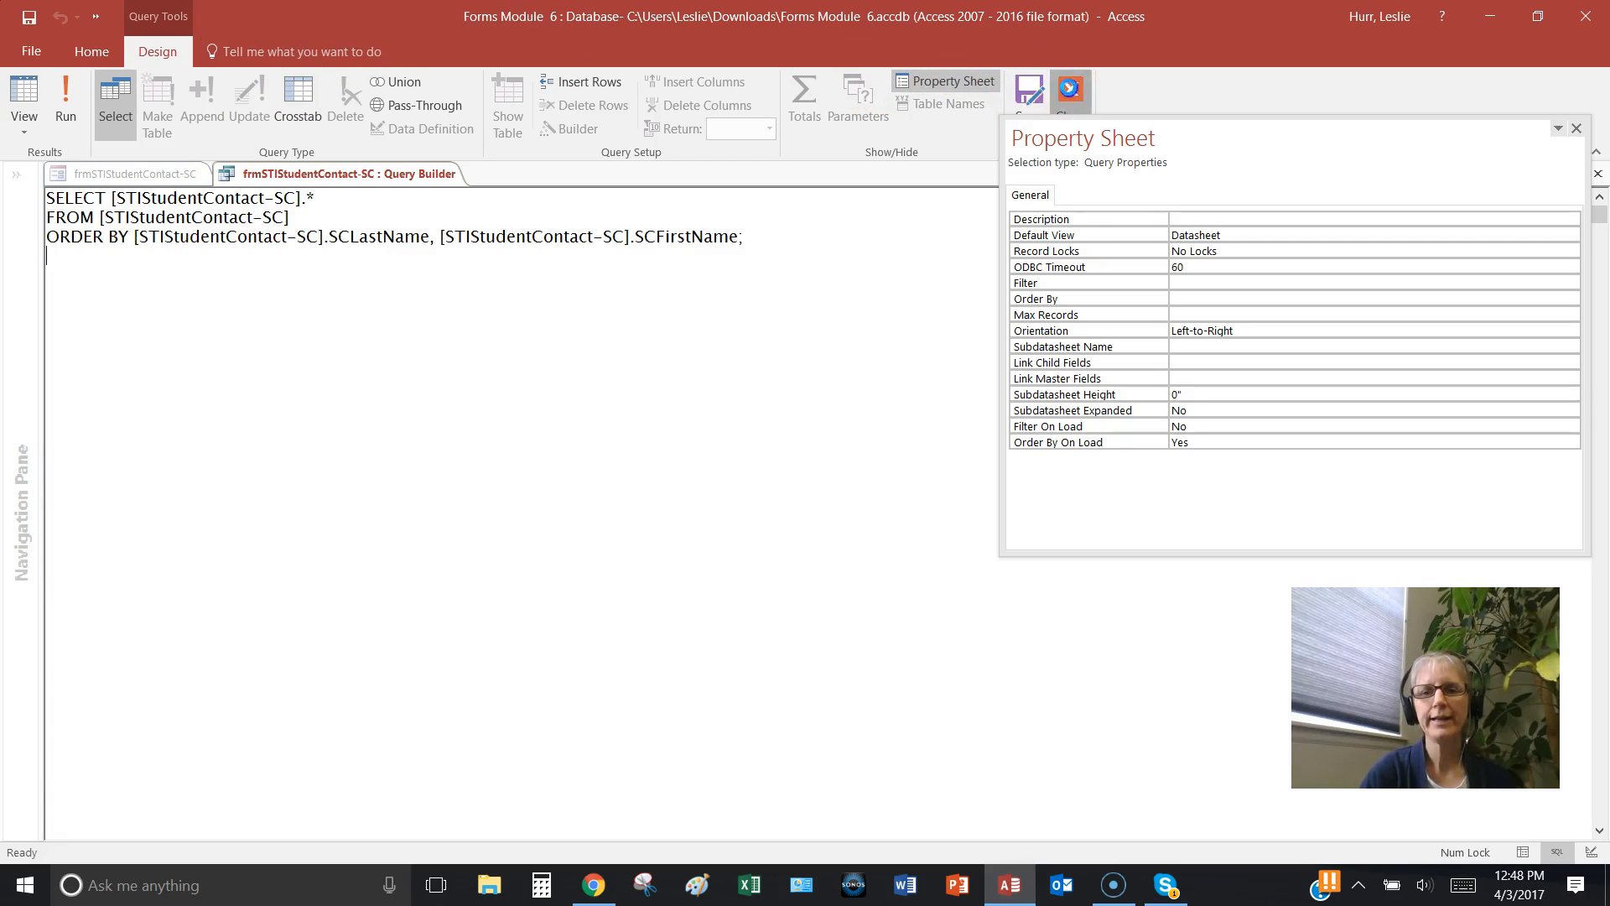
{"action": "left_click", "coordinate": [1070, 91]}
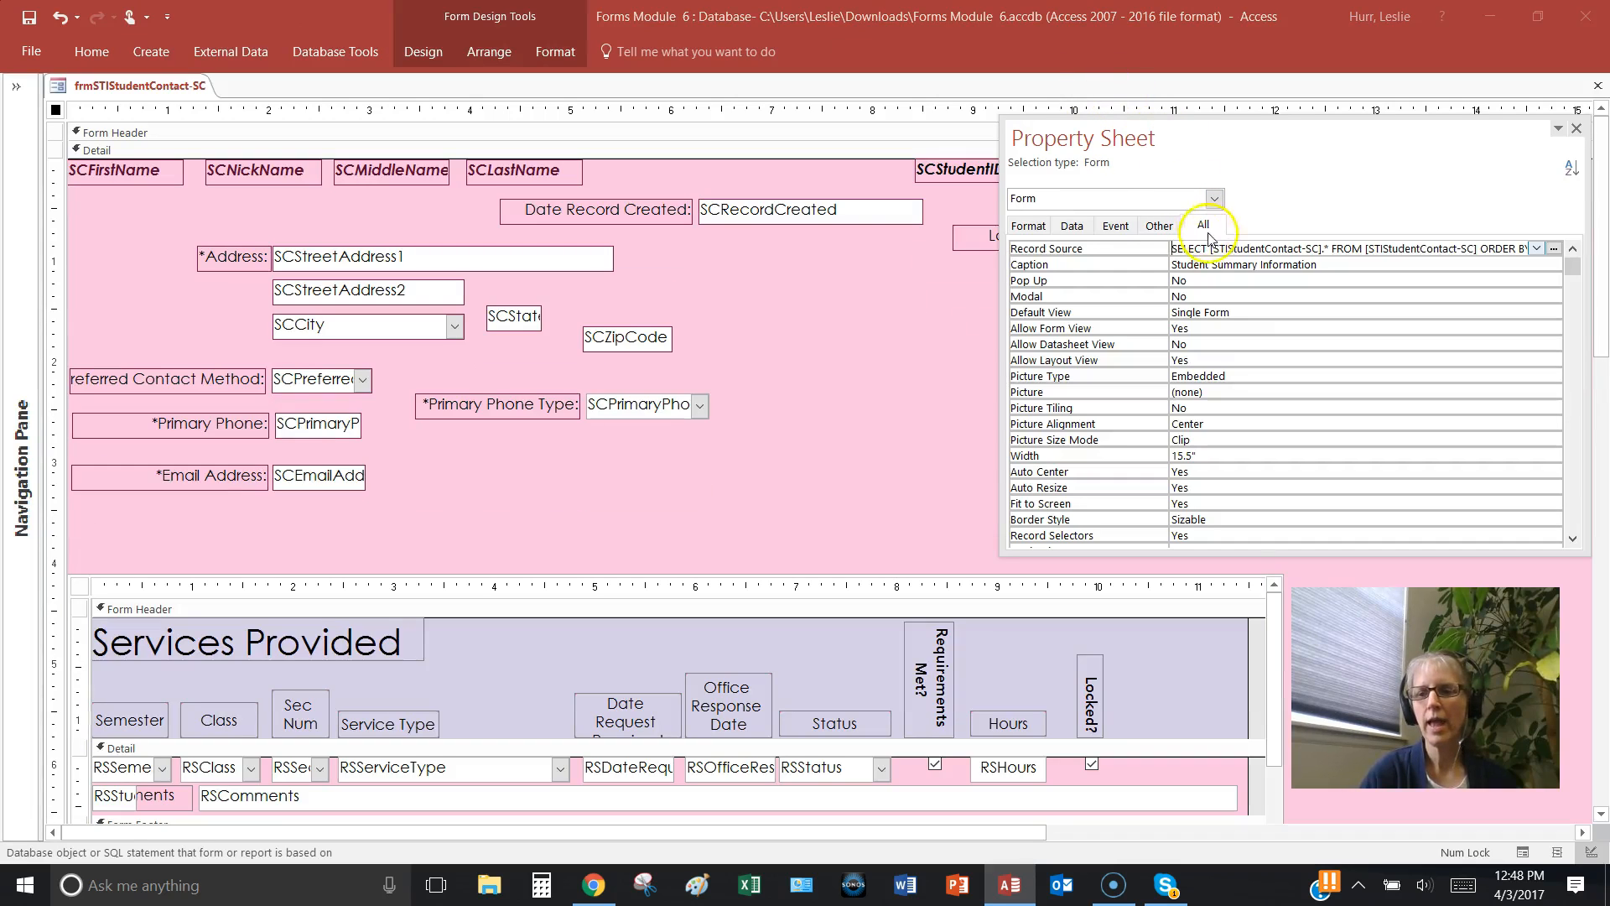